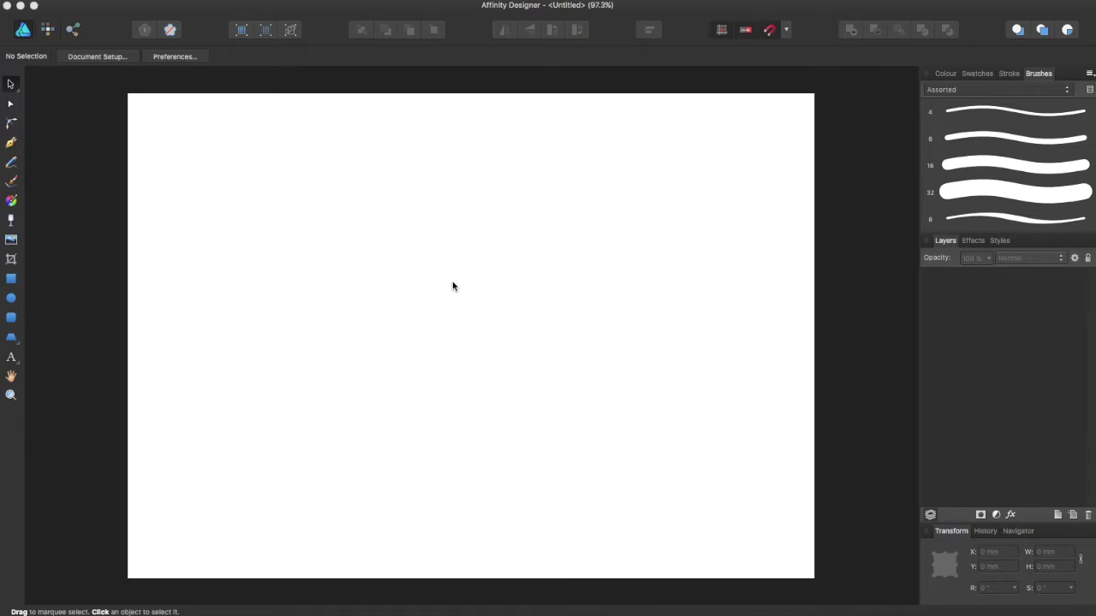
- Activate the Trapezoid tool, set to a 25% left point and 75% right point
click(11, 279)
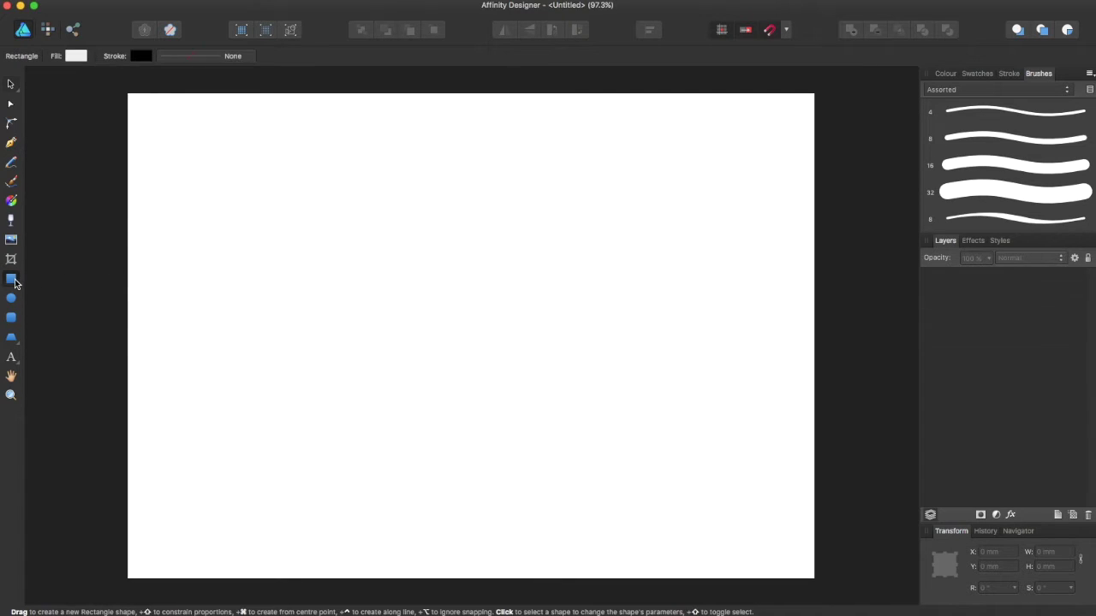
click(10, 339)
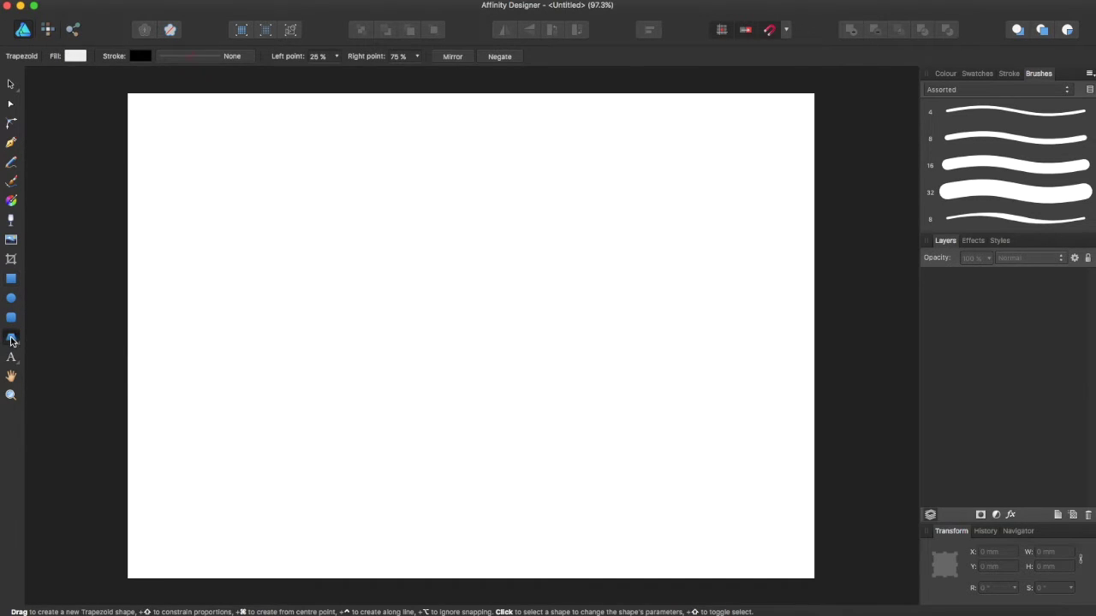
- Draw a pale trapezoid on the left of the page
click(11, 340)
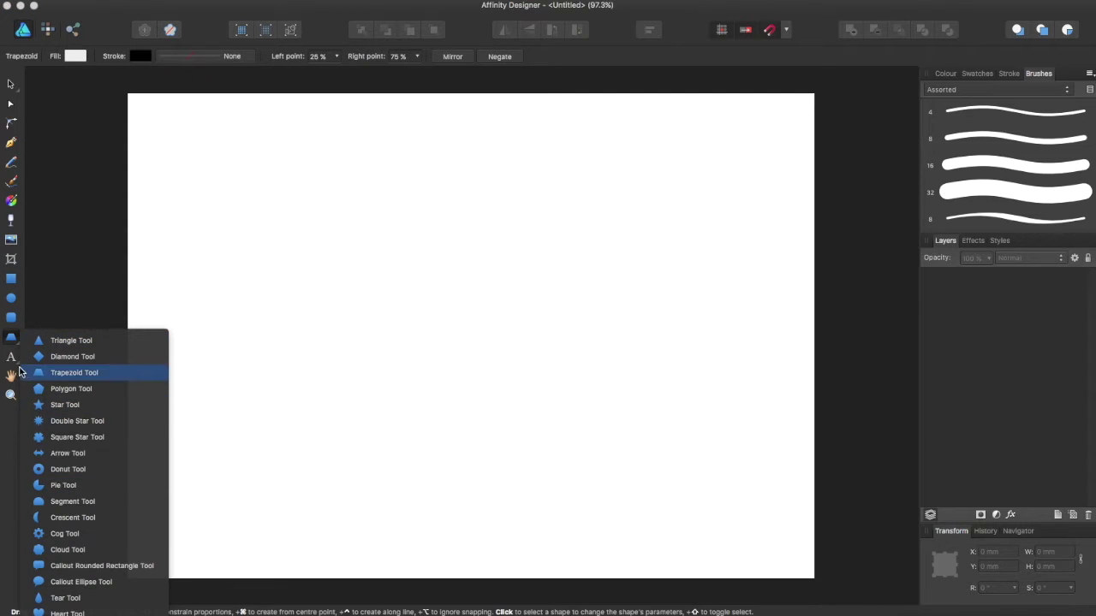
click(20, 372)
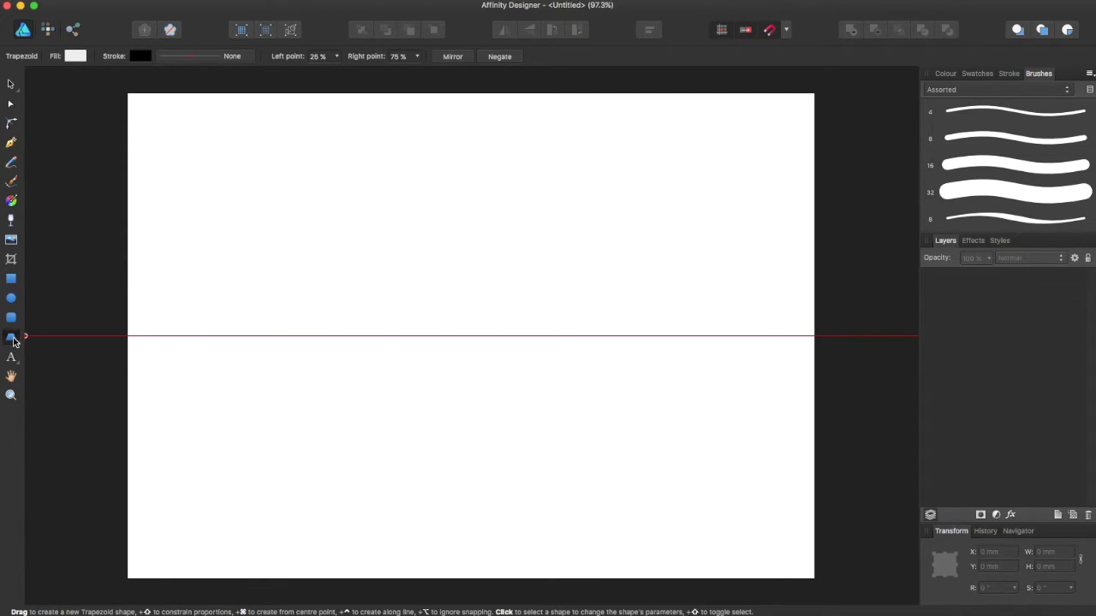
click(14, 343)
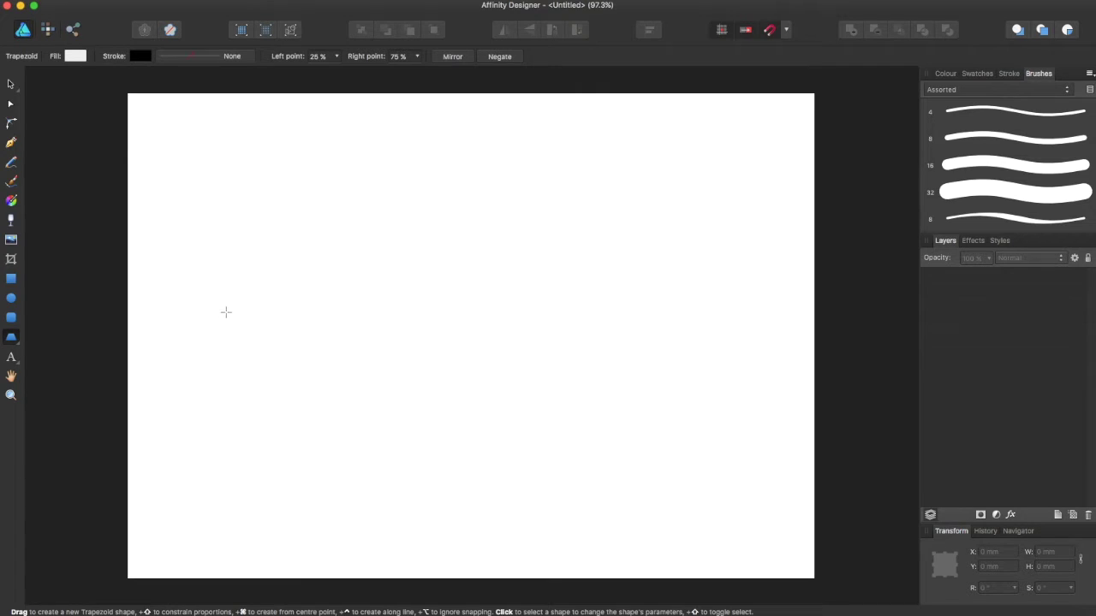
drag(226, 312, 371, 361)
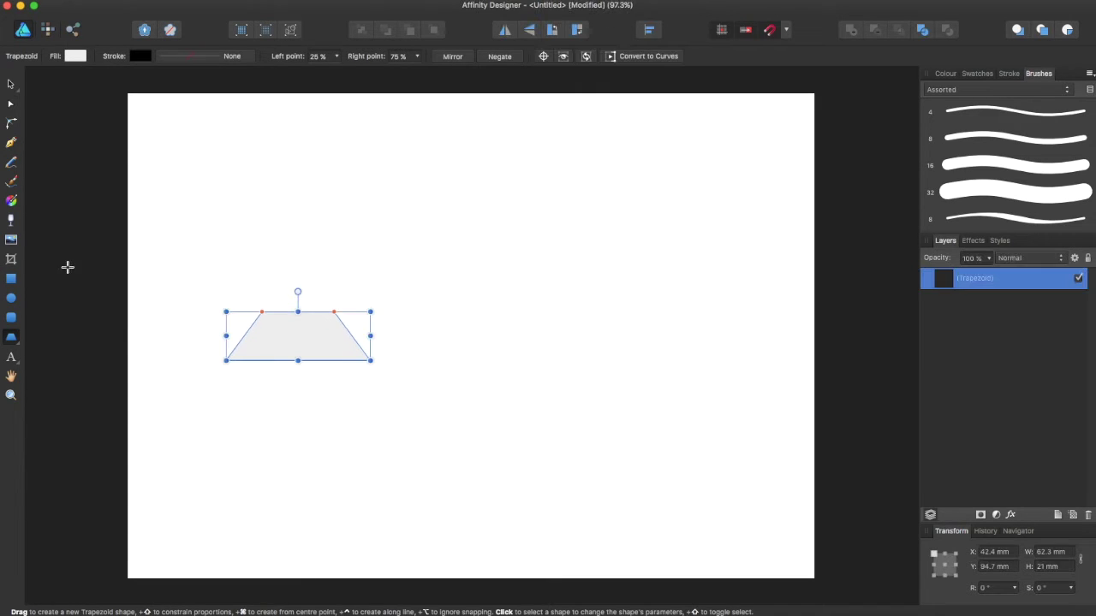
- Draw a small ellipse above the trapezoid, two circles, and a large lower-right ellipse
click(11, 298)
drag(226, 227, 287, 271)
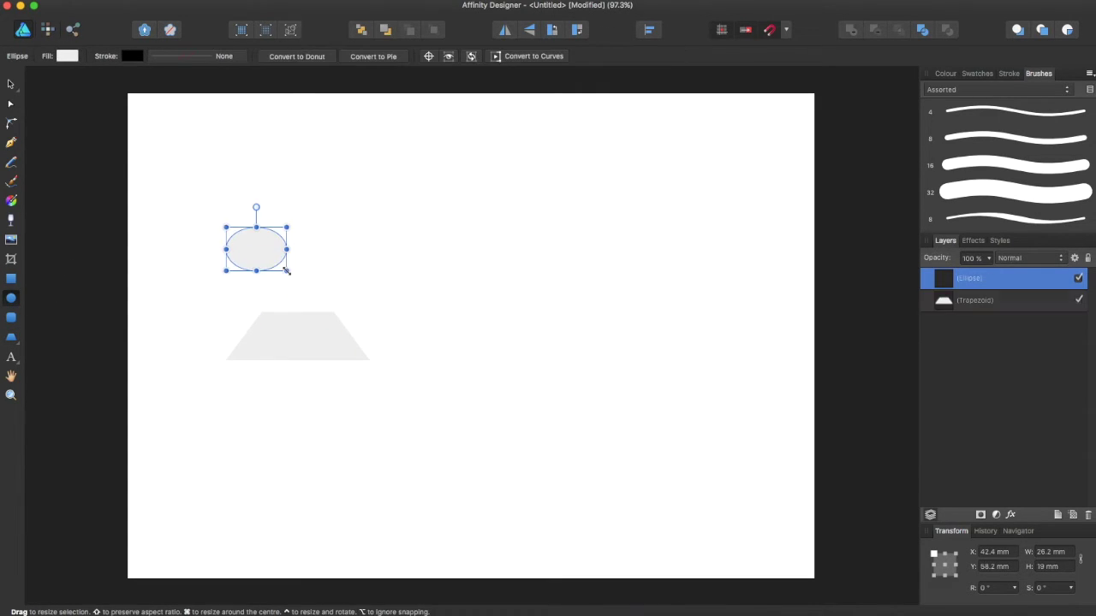
drag(376, 226, 462, 256)
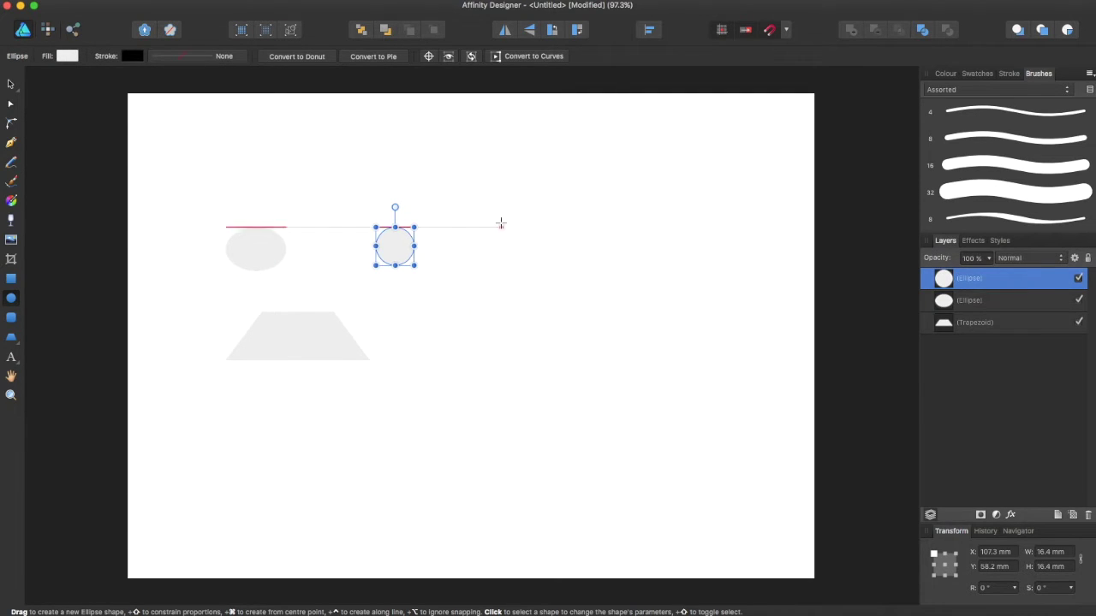
drag(501, 223, 579, 306)
drag(472, 347, 611, 440)
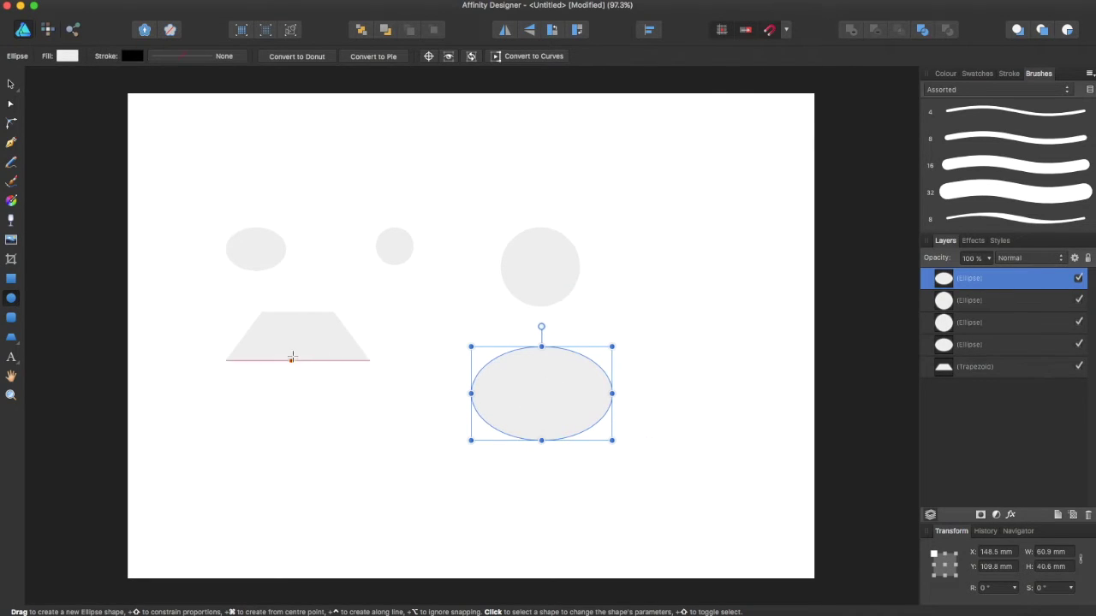
- Reposition the large 60.9 × 40.6 mm ellipse up and into alignment
click(11, 84)
drag(533, 388, 501, 370)
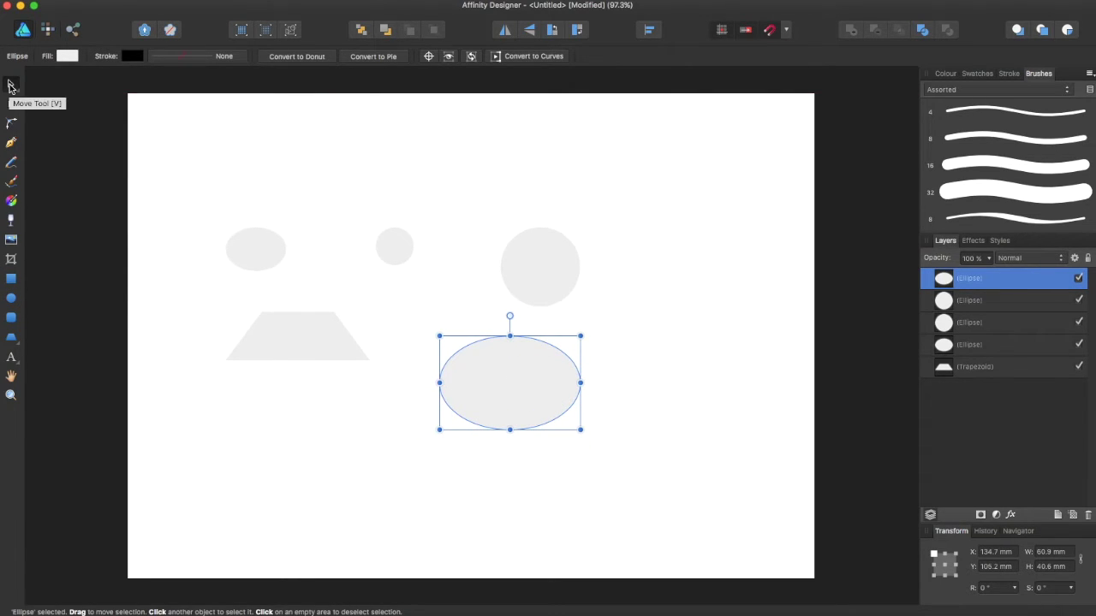
drag(551, 406, 546, 371)
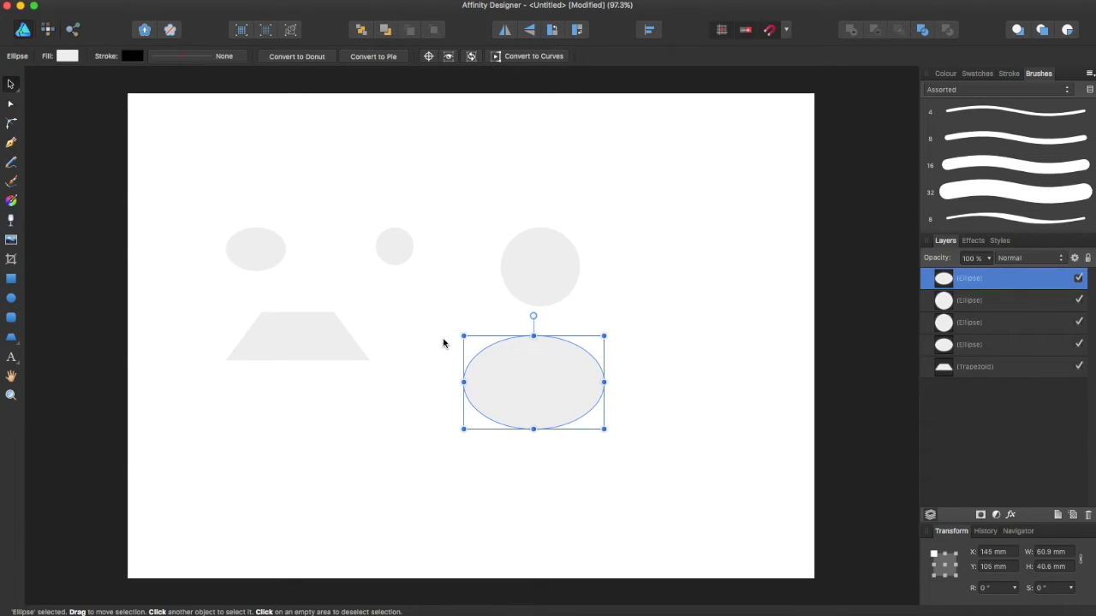
- Fill the large ellipse with a green swatch
click(67, 55)
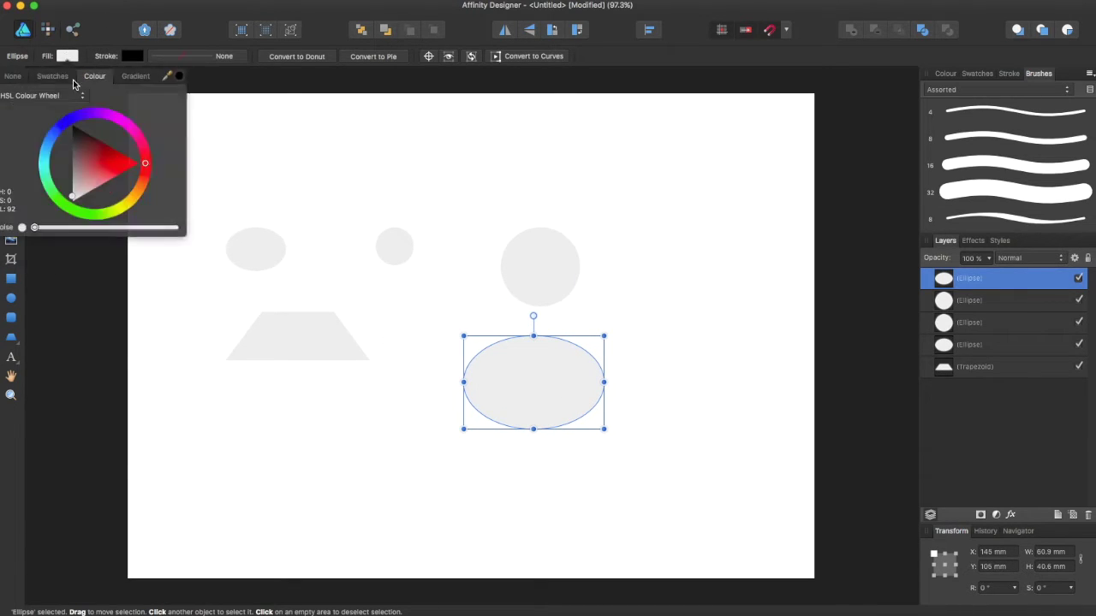
click(62, 76)
click(90, 131)
click(83, 173)
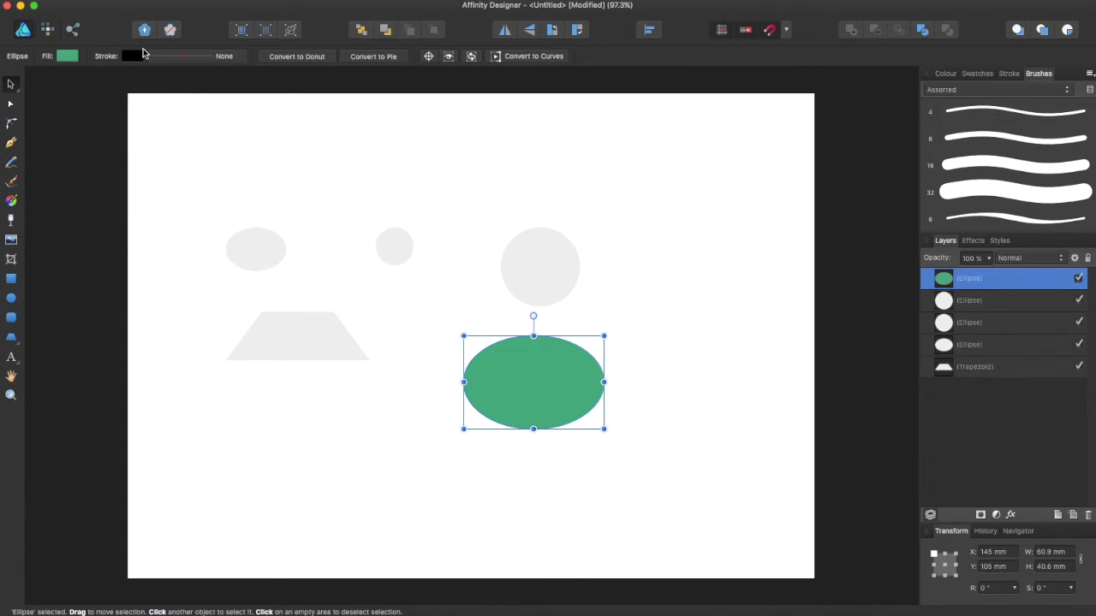
- Give the ellipse a thin orange outline of about 0.65 pt
click(131, 56)
click(95, 76)
click(135, 148)
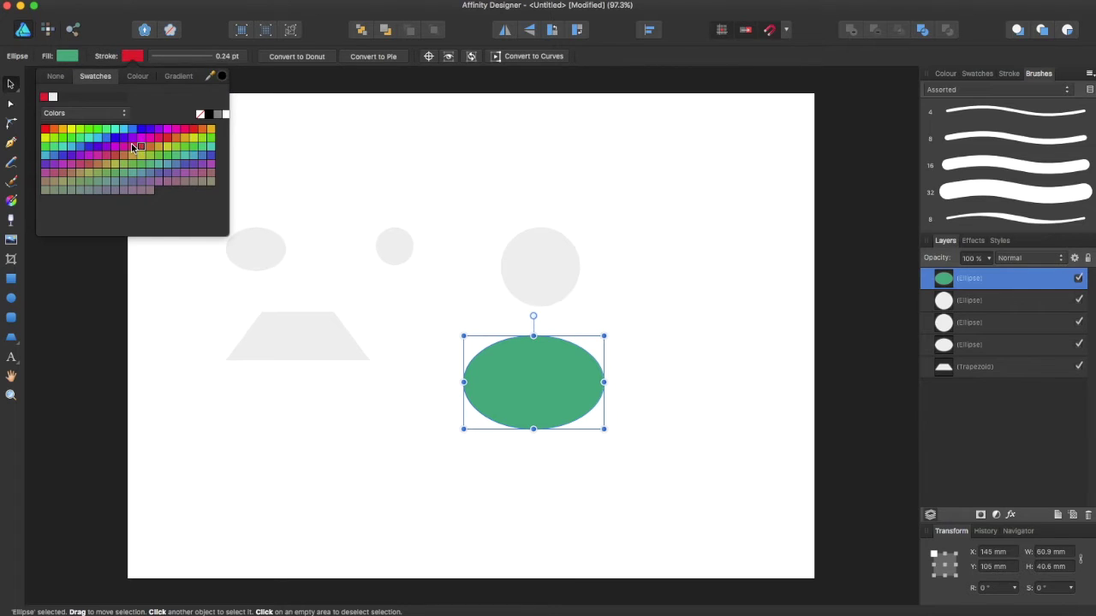
click(161, 146)
click(182, 56)
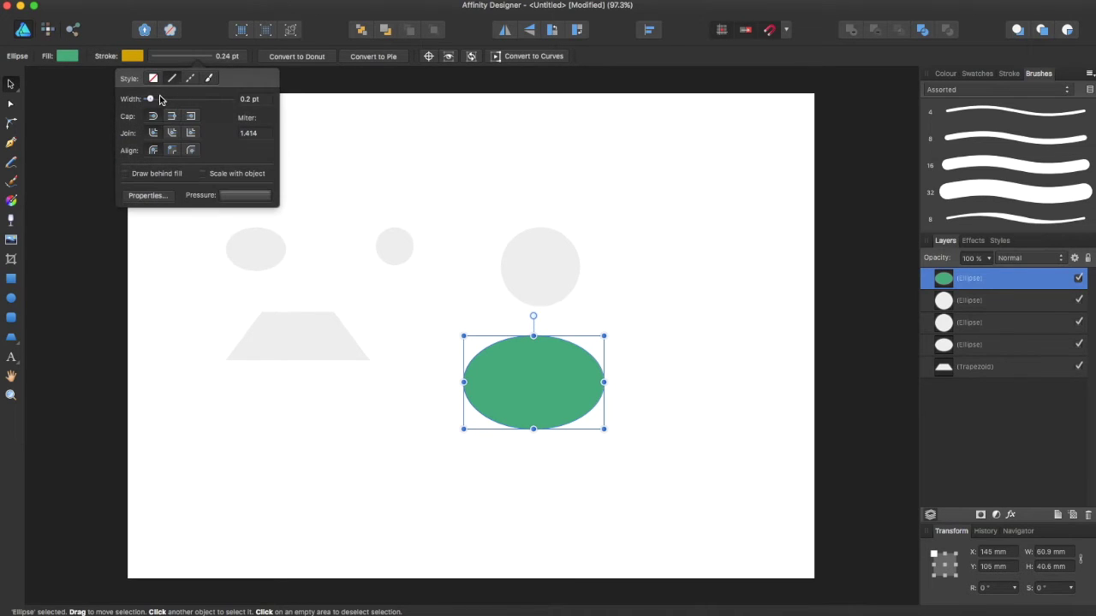
mouse_move(147, 99)
mouse_down()
mouse_move(227, 102)
mouse_move(161, 96)
mouse_up()
click(540, 177)
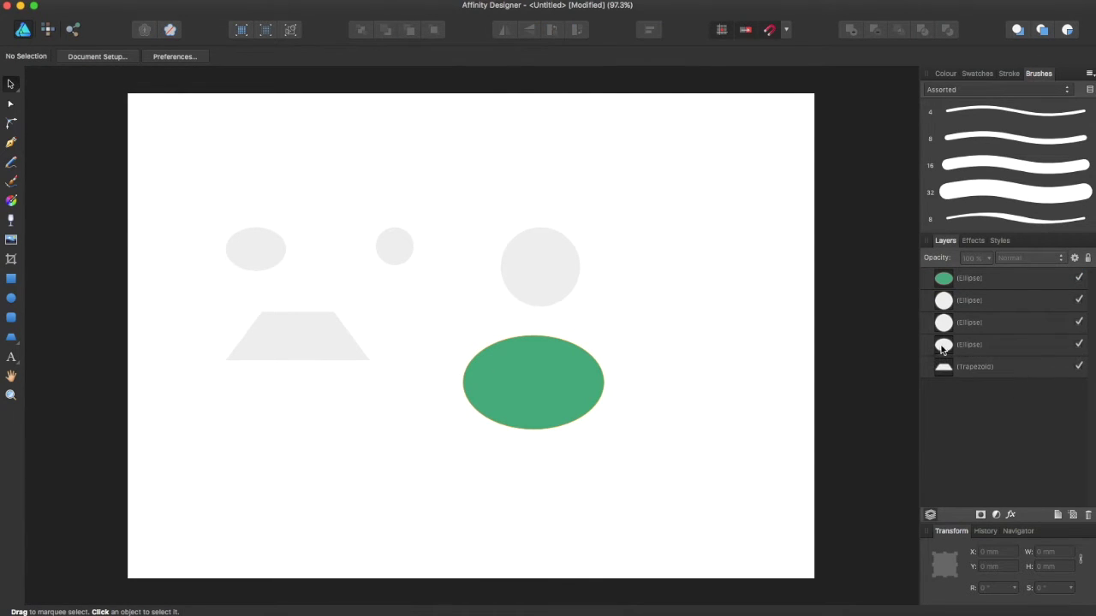
- Narrow the trapezoid's top toward a point and stretch it to 47.9 mm tall
click(9, 106)
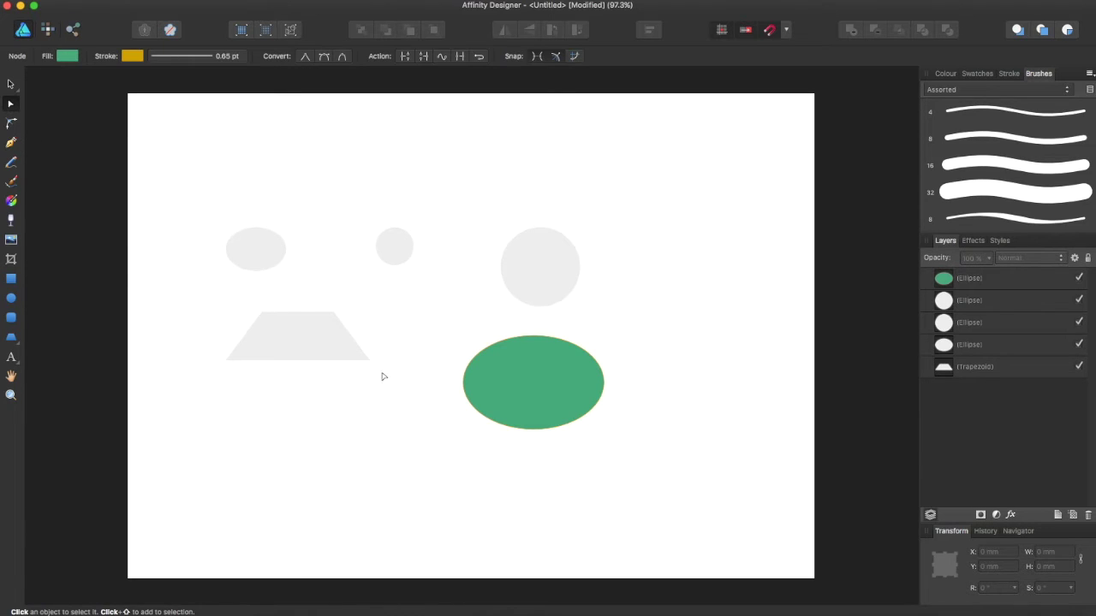
click(305, 332)
drag(262, 313, 310, 312)
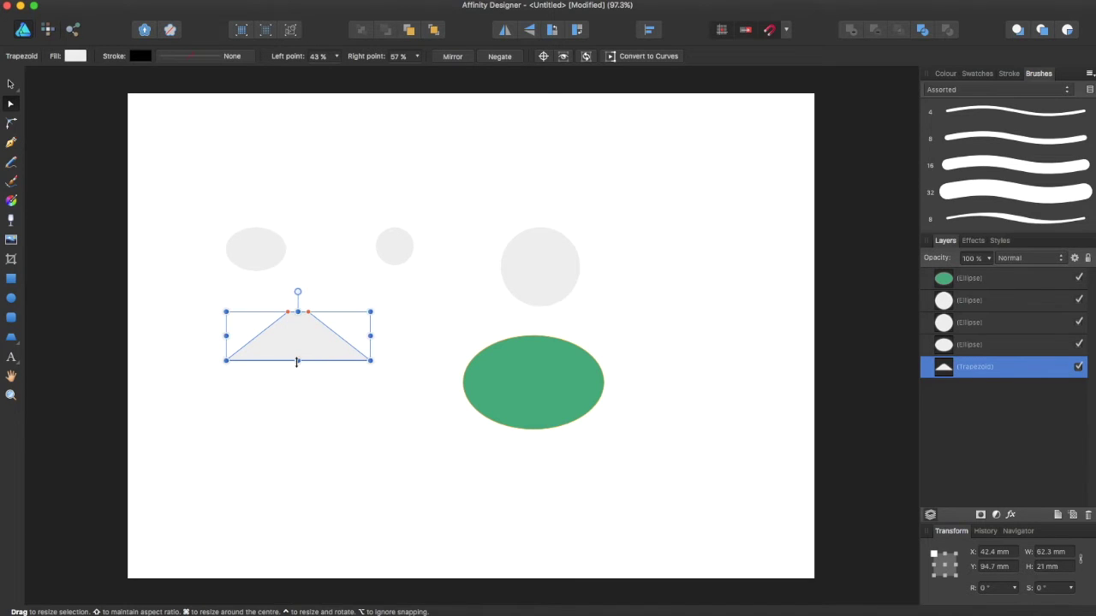
drag(298, 360, 293, 424)
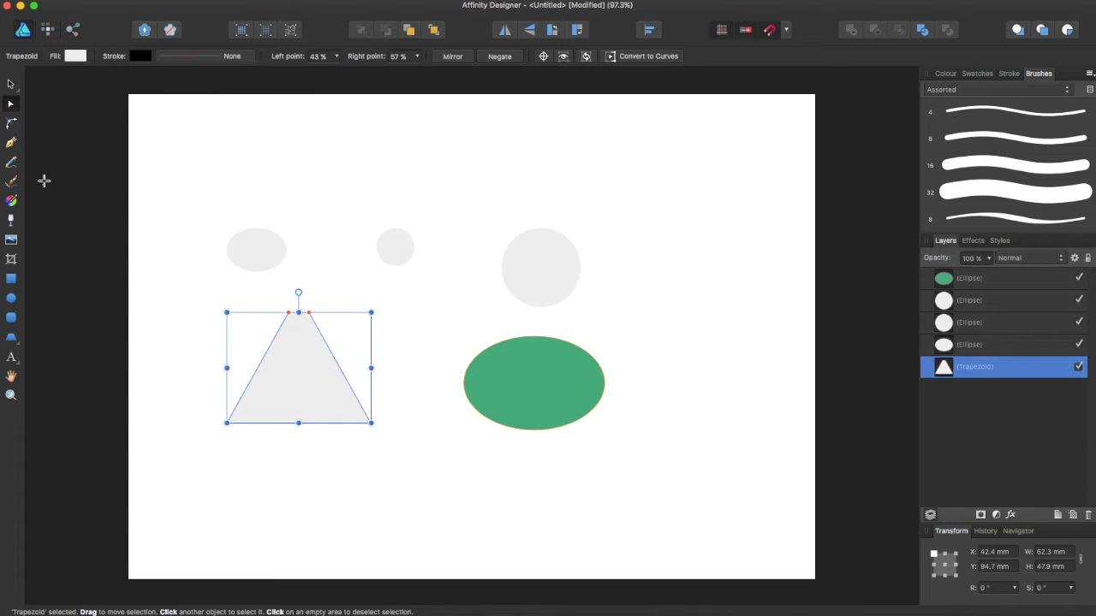
- Place the trapezoid beneath the green ellipse, centring the ellipse on its top
click(11, 339)
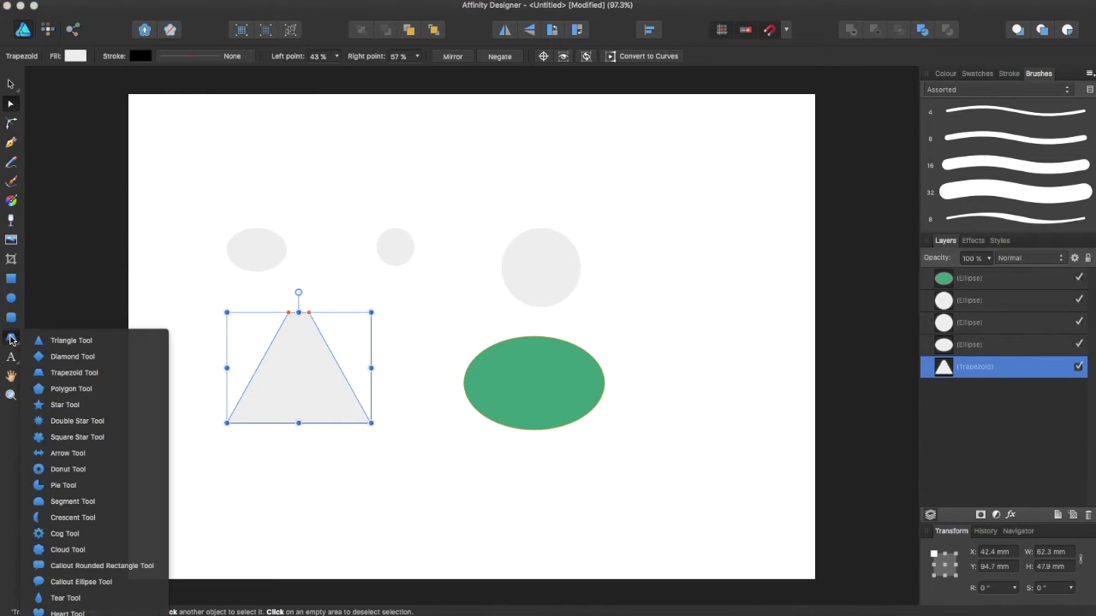
click(43, 339)
key(v)
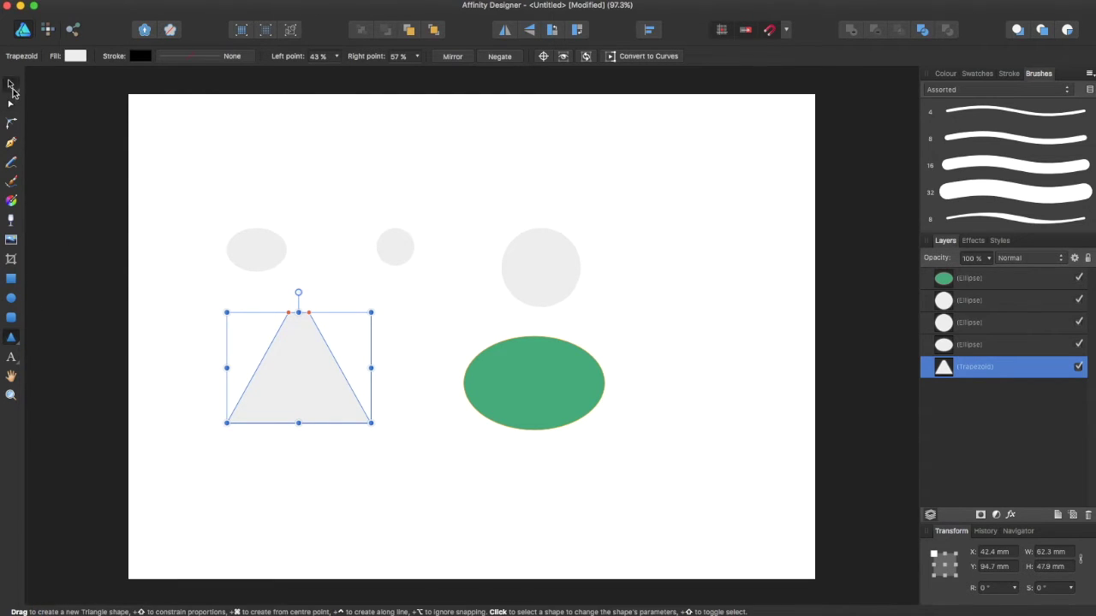
drag(279, 343, 451, 446)
drag(503, 400, 444, 394)
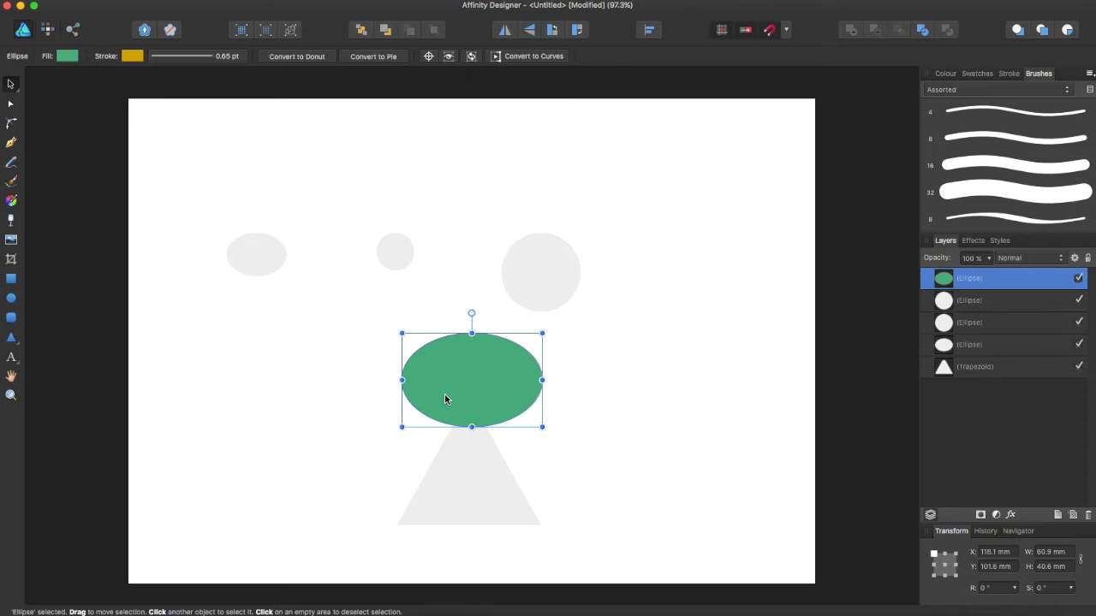
- Clip the green ellipse inside the trapezoid in the Layers panel
click(477, 460)
drag(965, 281, 988, 349)
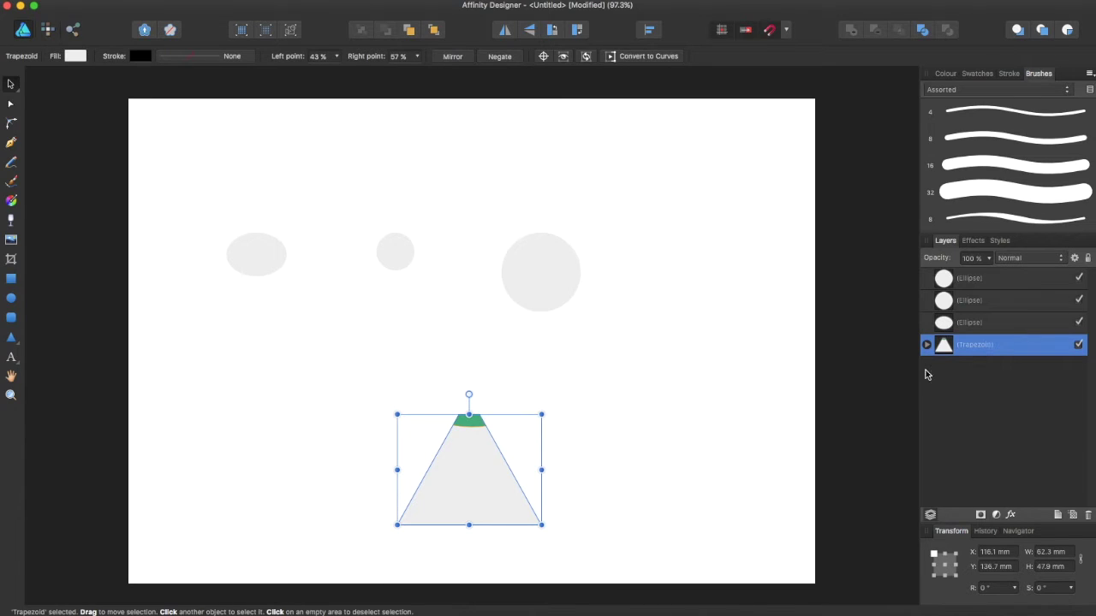
drag(469, 432, 481, 404)
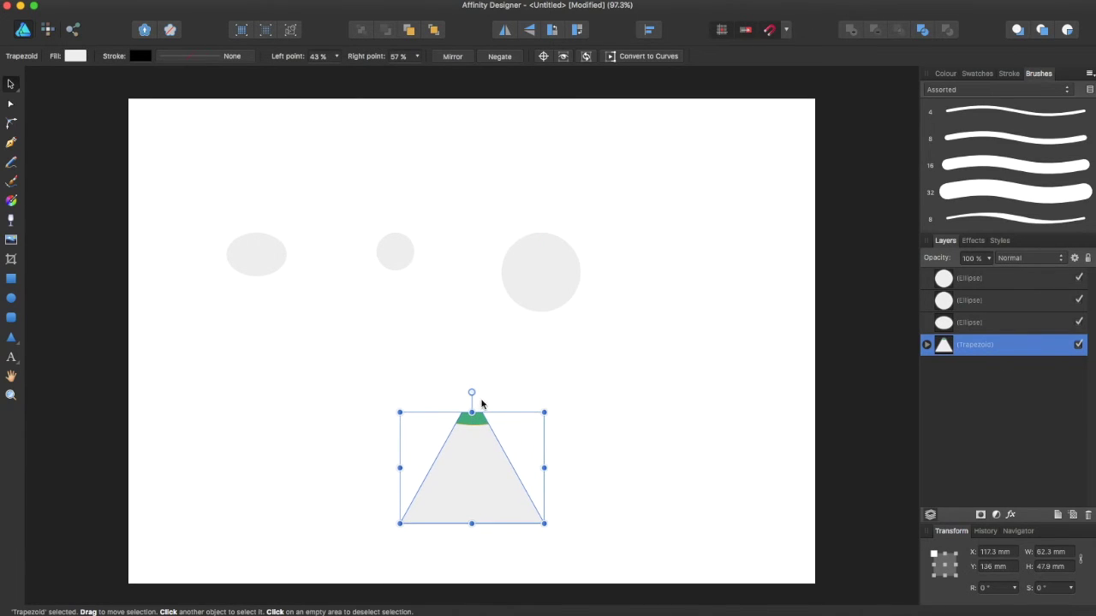
- Move the clipped ellipse down so it fills more of the trapezoid
click(926, 344)
click(969, 366)
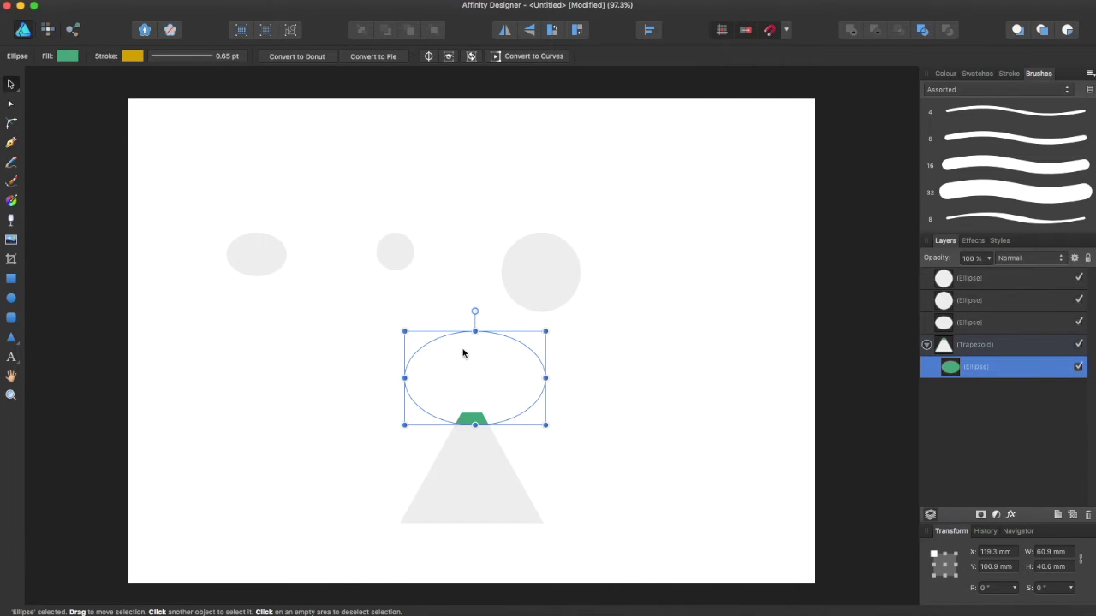
drag(462, 353, 465, 421)
click(578, 367)
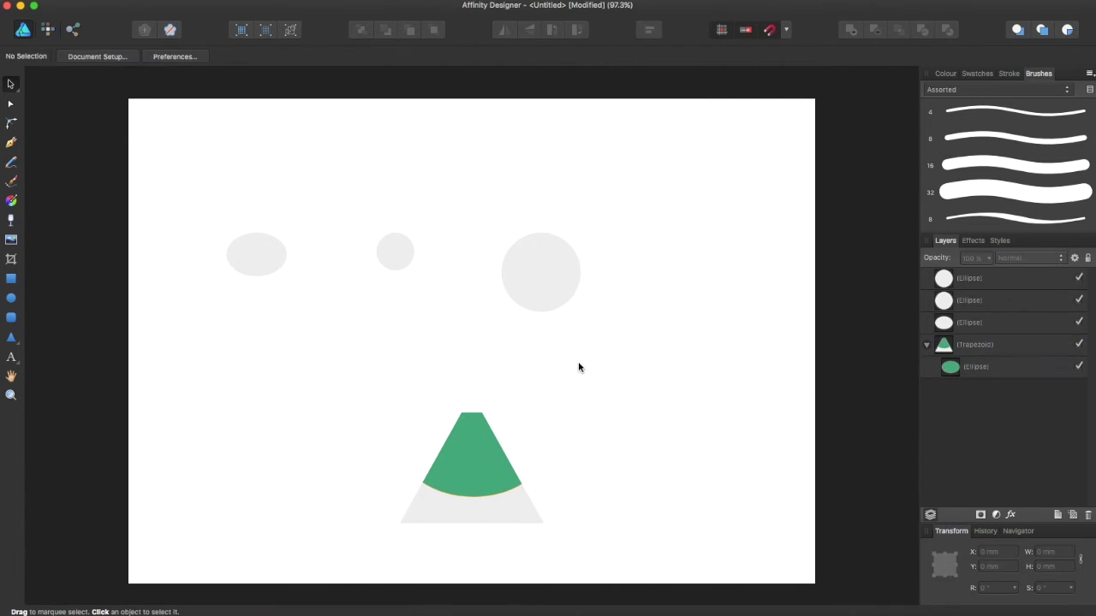
- Raise the trapezoid and rotate it 270° so it points right
click(488, 480)
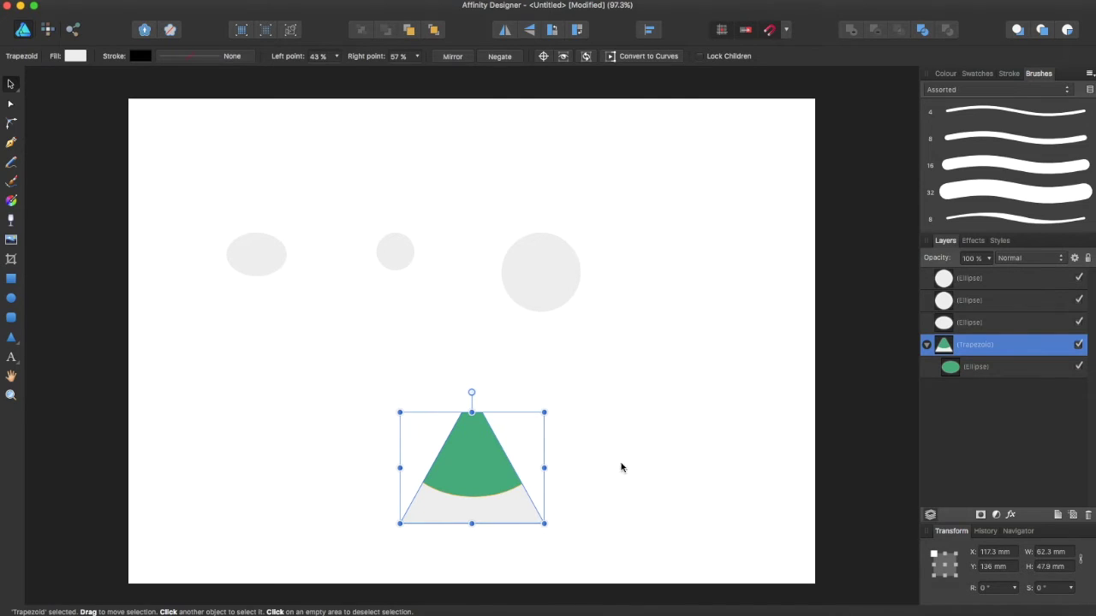
drag(482, 474, 483, 409)
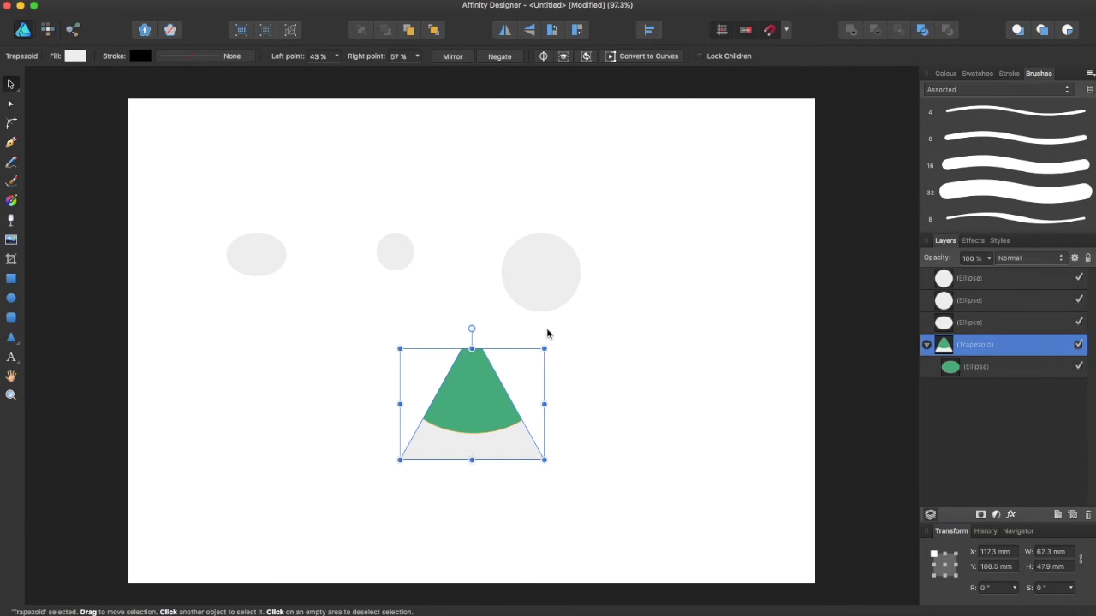
drag(545, 344, 563, 514)
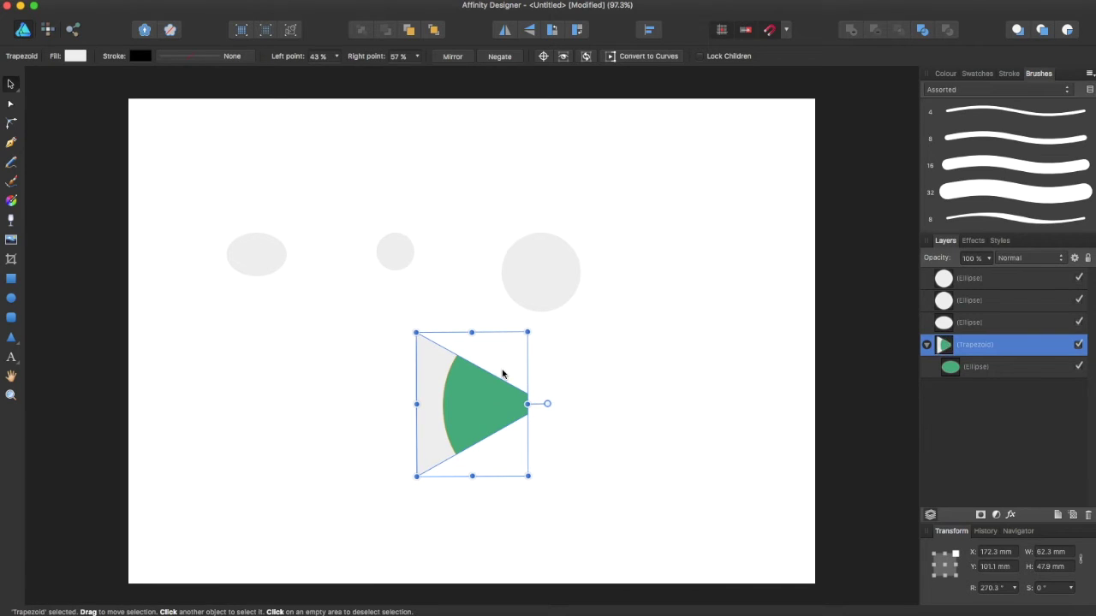
click(221, 325)
click(13, 341)
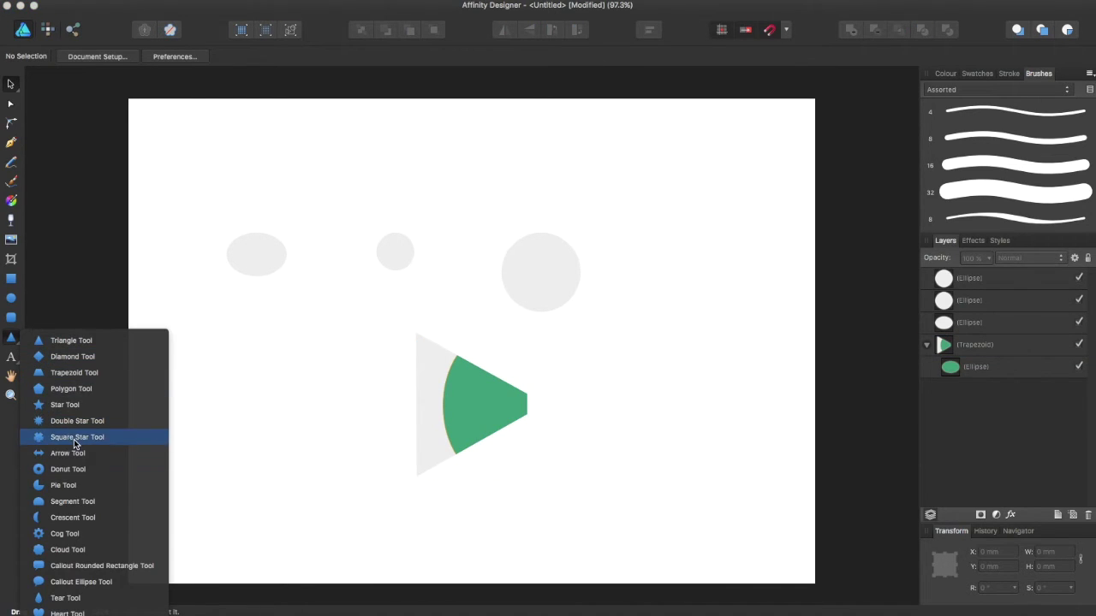
- Draw a small double star at the lower left and adjust its inner radius
click(77, 421)
drag(215, 360, 306, 442)
mouse_move(266, 379)
mouse_down()
mouse_move(260, 398)
mouse_move(276, 354)
mouse_move(276, 376)
mouse_up()
click(291, 310)
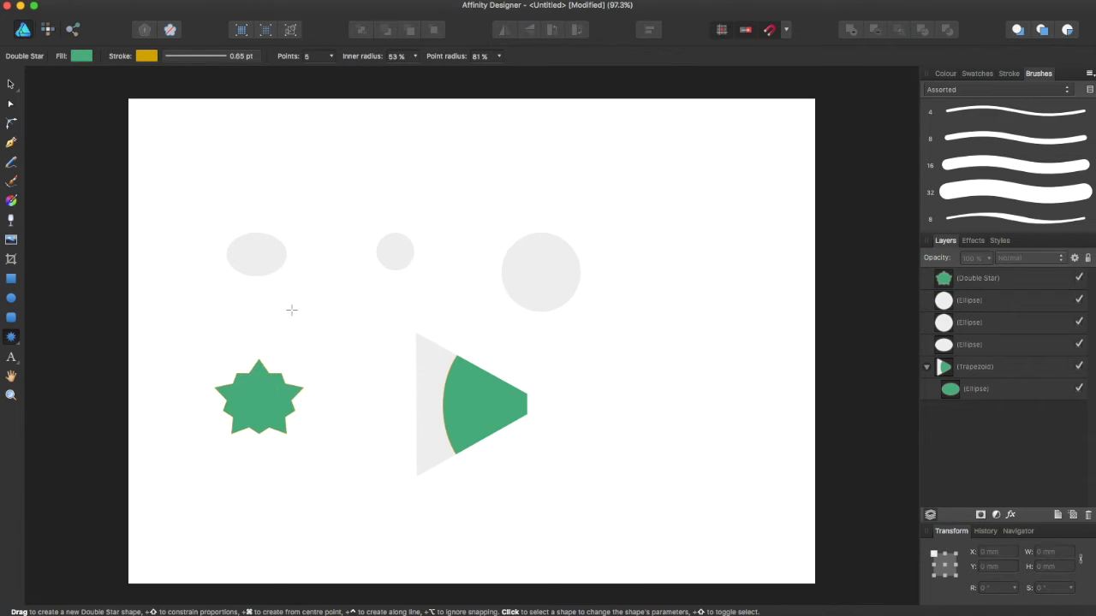
- Draw a top-right double star with 100 points, about 97 × 82 mm
click(332, 61)
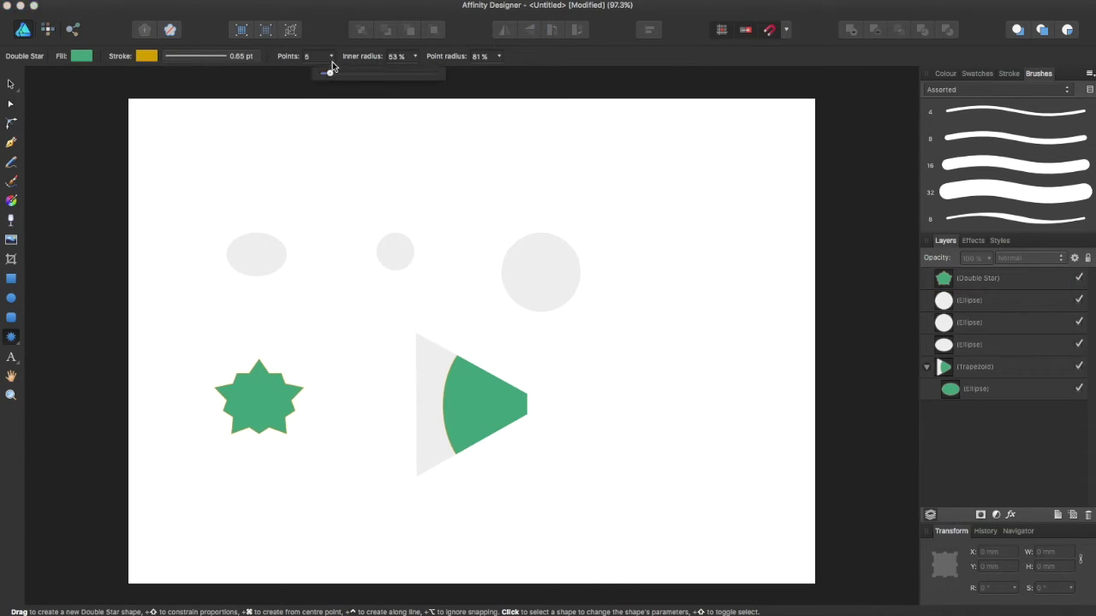
drag(332, 74, 362, 74)
drag(510, 142, 614, 251)
click(332, 57)
drag(329, 75, 537, 80)
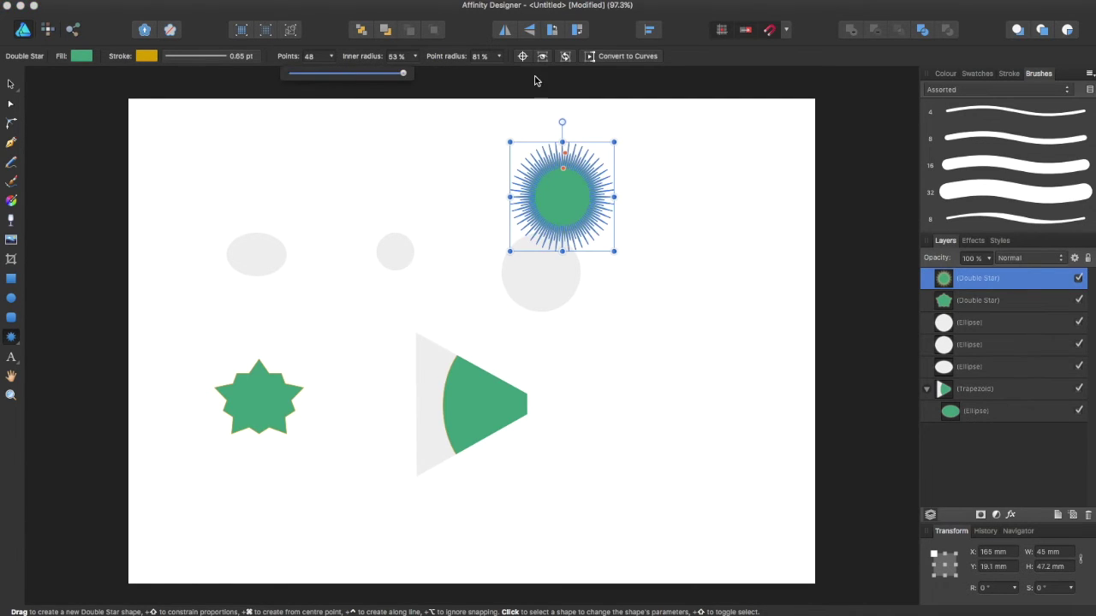
drag(614, 250, 734, 332)
click(309, 56)
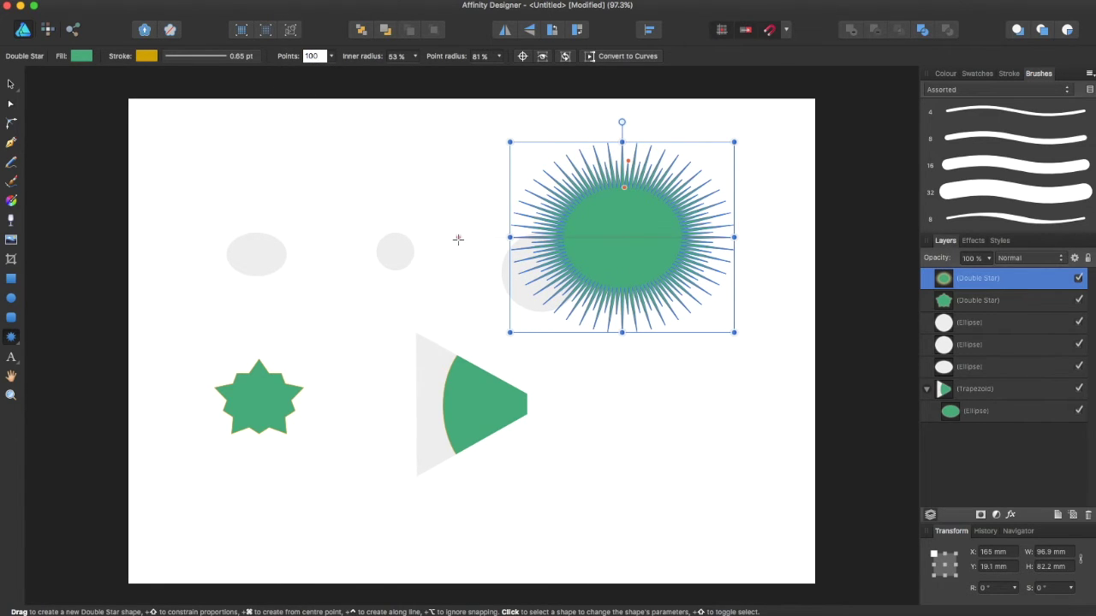
key(Return)
- Draw a lower-right double star with 51% inner radius and 81% point radius
drag(561, 377, 742, 547)
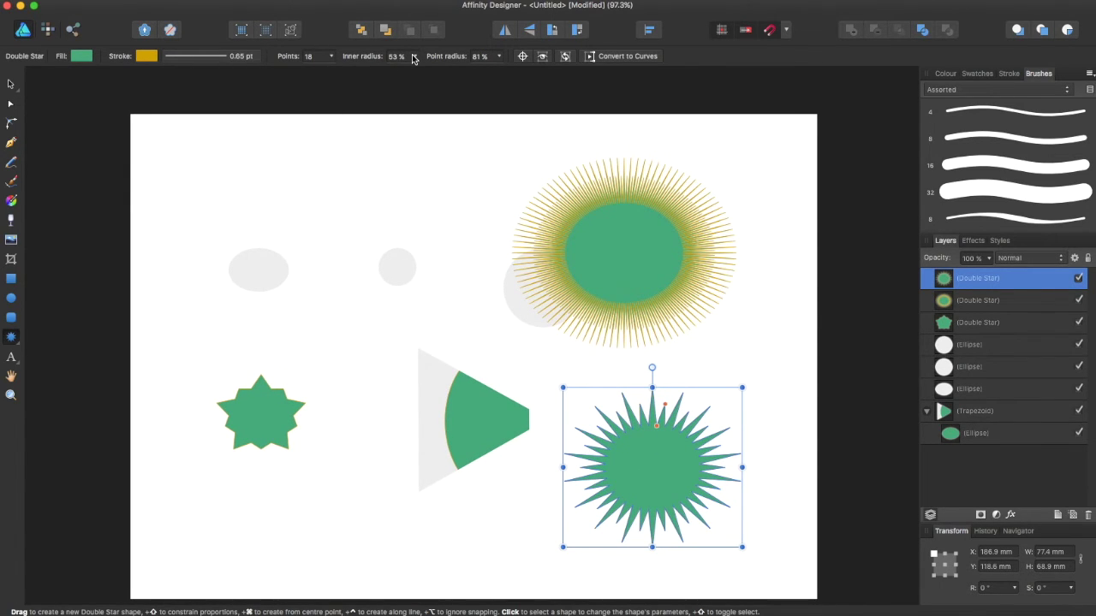
click(414, 57)
mouse_move(412, 77)
mouse_down()
mouse_move(386, 74)
mouse_move(399, 76)
mouse_up()
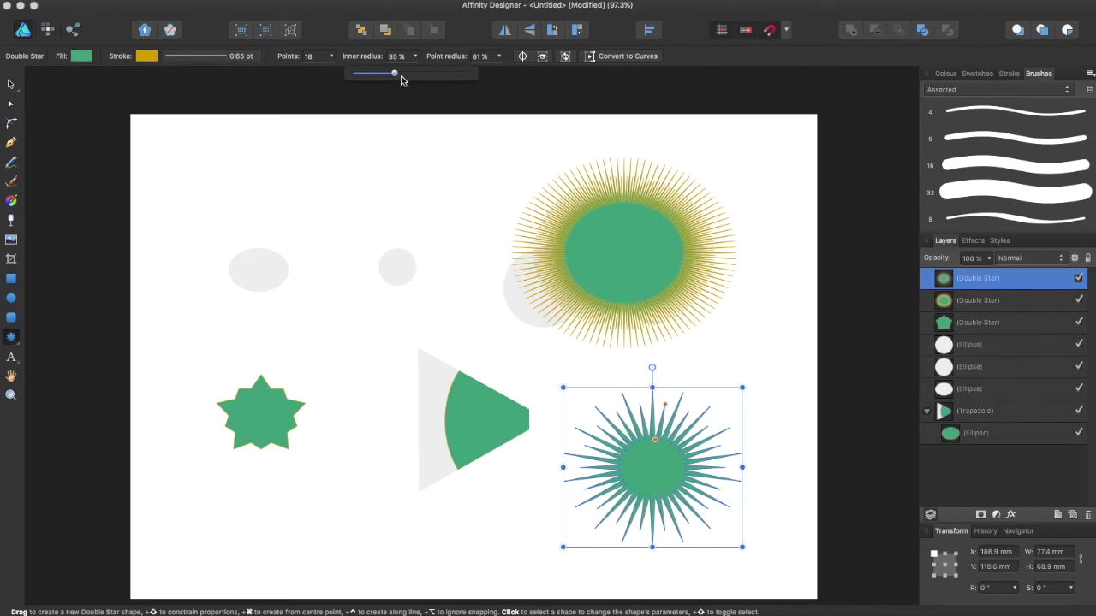
click(480, 57)
key(Return)
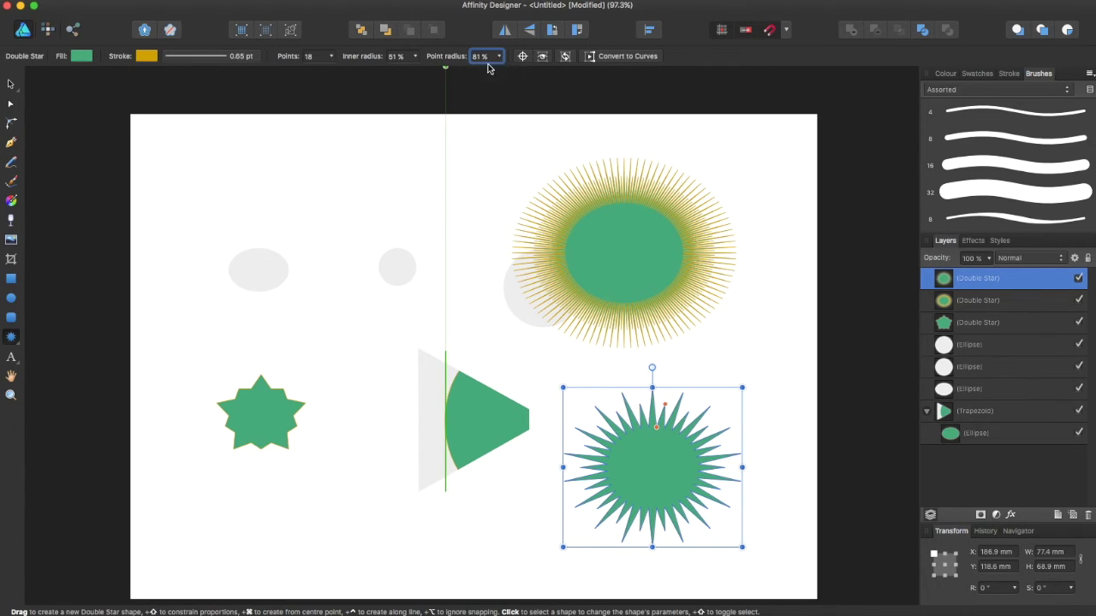
- Draw a 56.6 × 20.7 mm double-headed arrow at the top left
click(11, 340)
click(86, 453)
drag(198, 179, 328, 227)
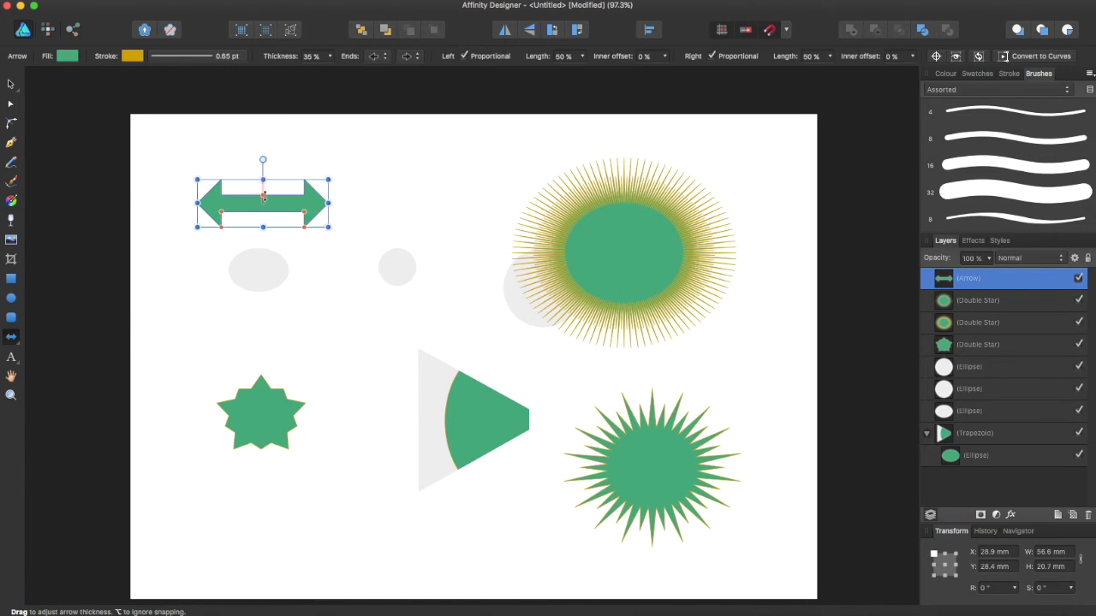
- Thin the arrow's shaft to 25% and give both heads a 15% inner offset
drag(263, 197, 214, 211)
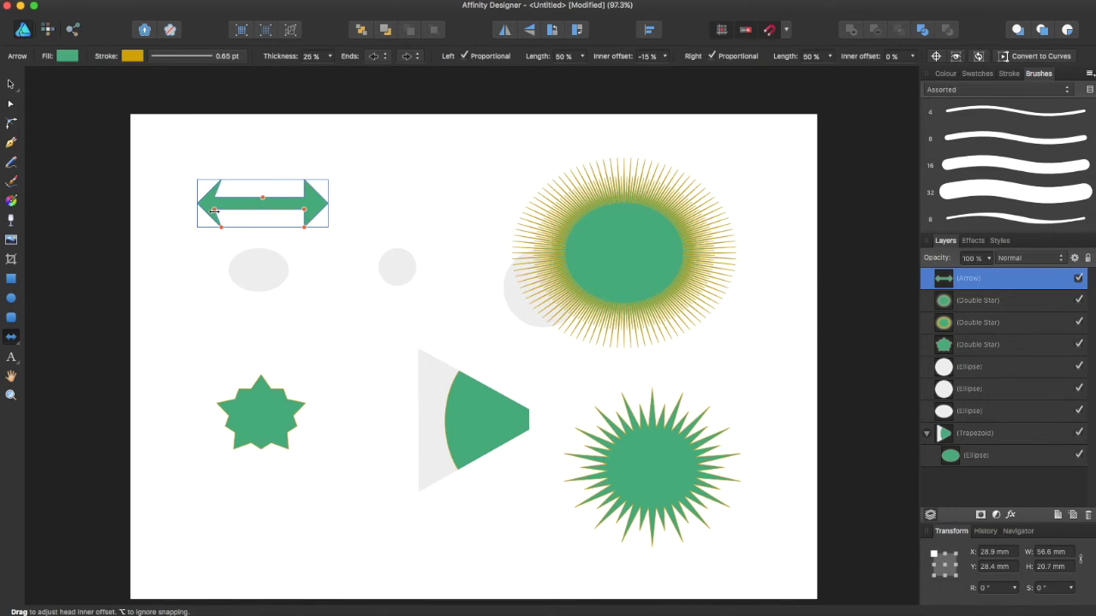
drag(304, 208, 313, 208)
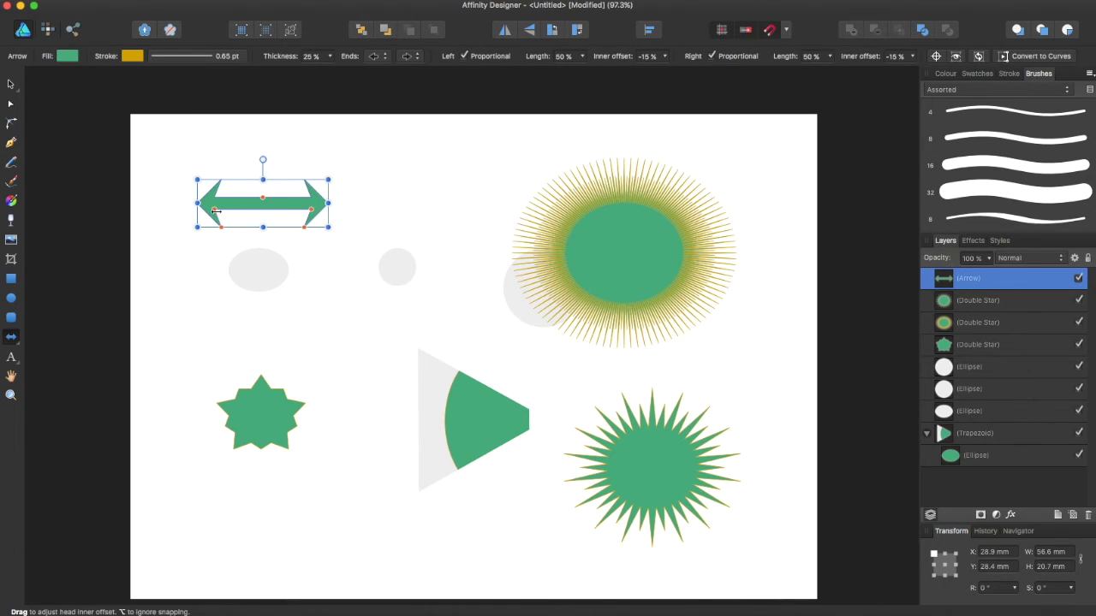
mouse_move(215, 209)
mouse_down()
mouse_move(240, 210)
mouse_move(228, 210)
mouse_up()
drag(311, 208, 300, 209)
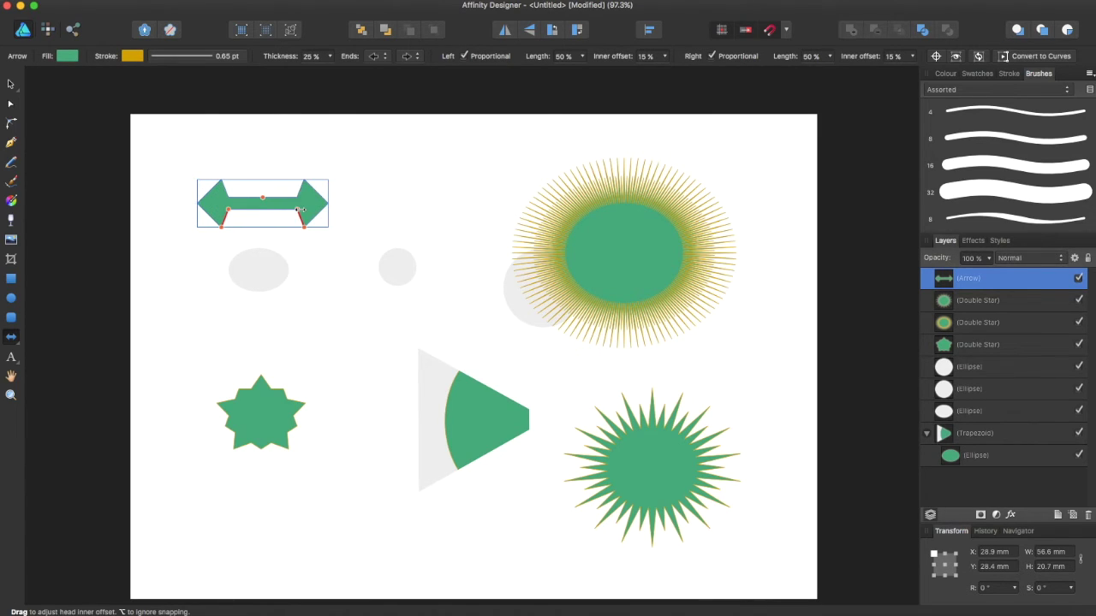
click(317, 268)
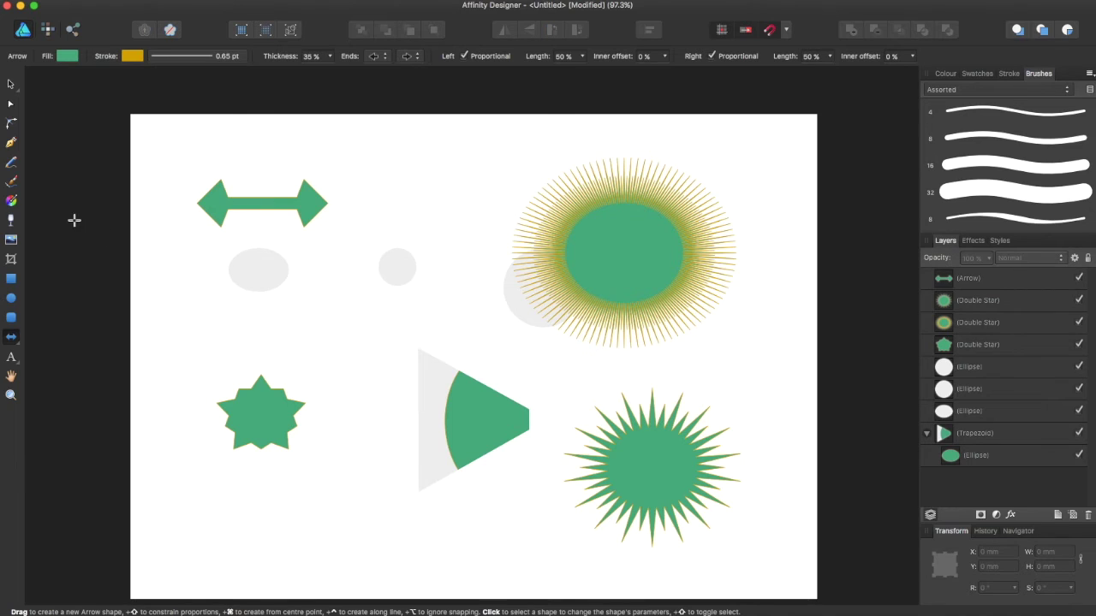
click(14, 341)
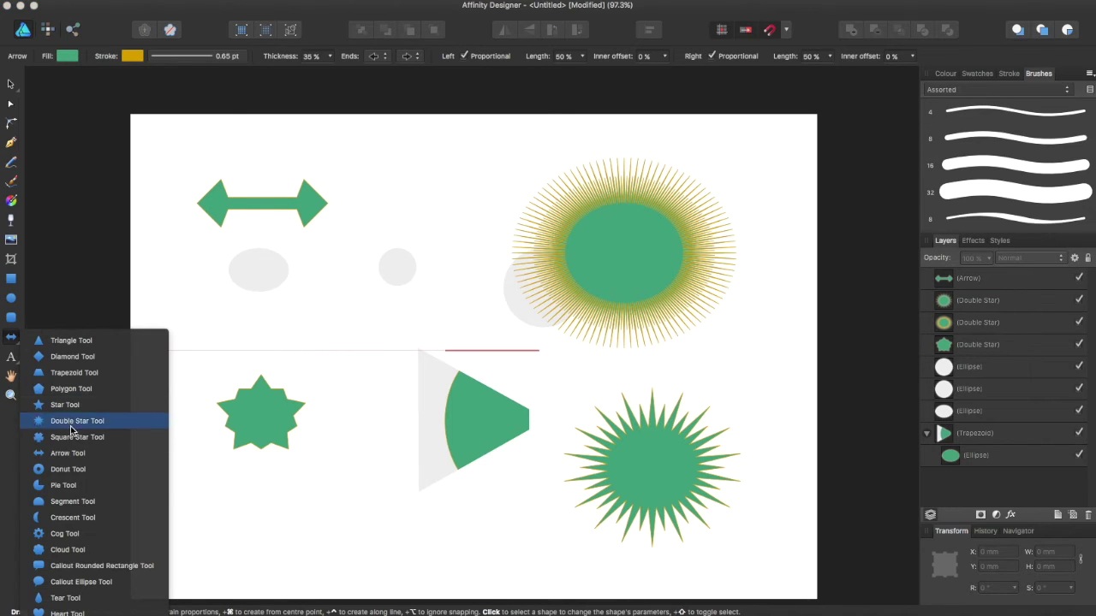
- Draw a 17.9 × 57.3 mm teardrop beside the small star with a centred tail
click(69, 598)
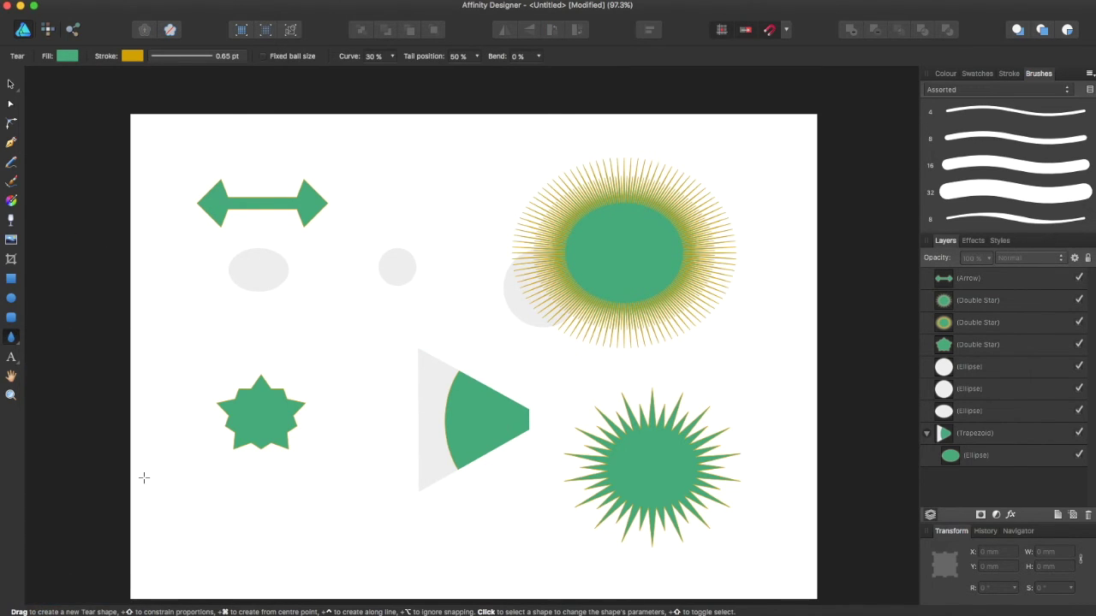
scroll(189, 331, left, 2)
drag(214, 298, 255, 428)
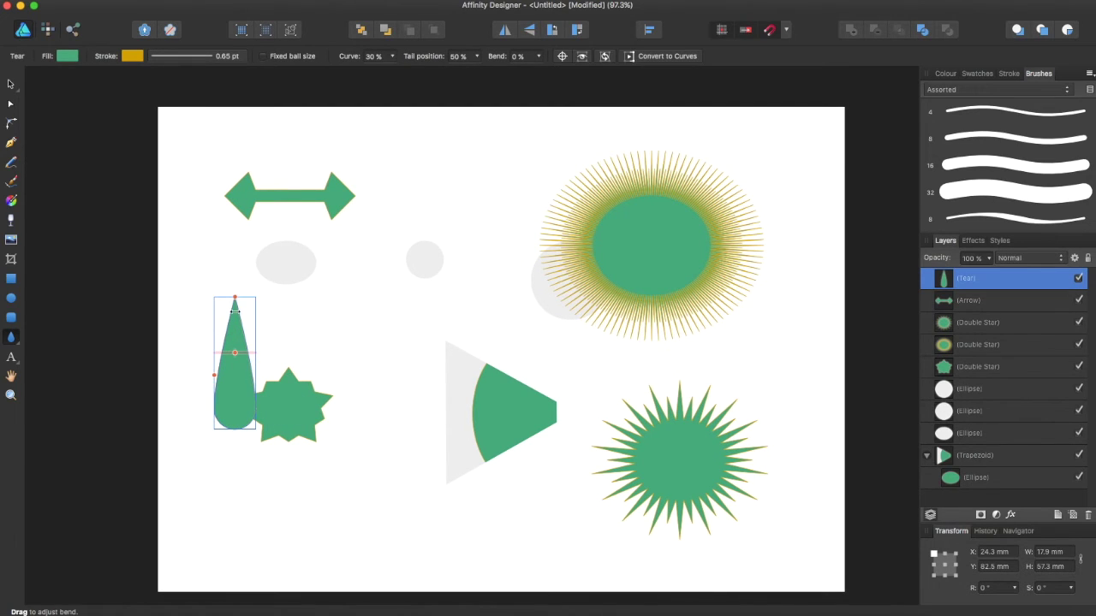
mouse_move(234, 297)
mouse_down()
mouse_move(212, 299)
mouse_move(235, 297)
mouse_up()
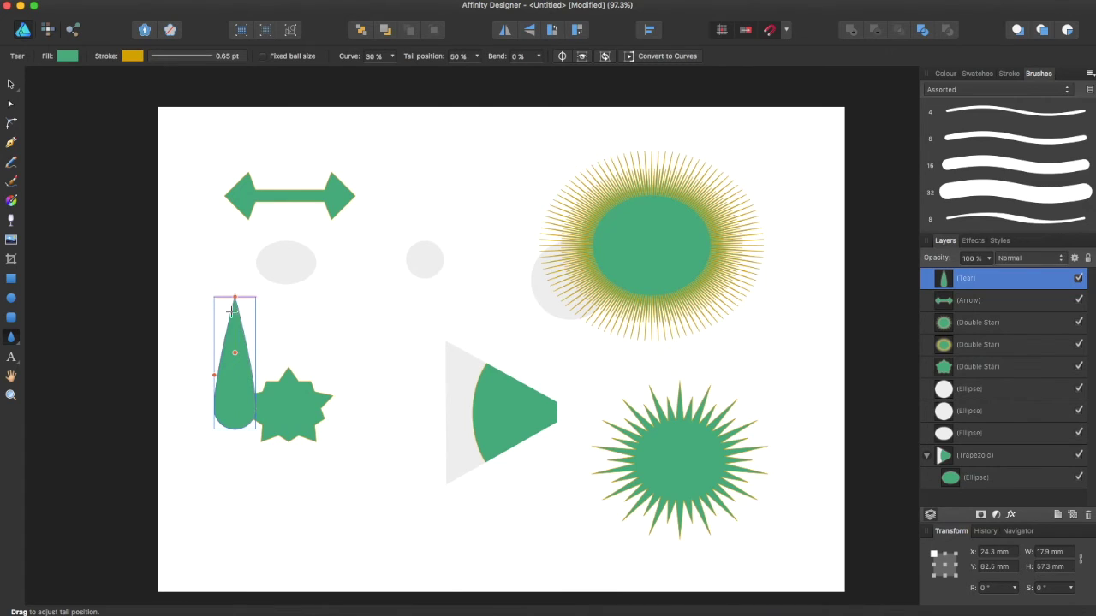
- Drop a trial pen curve and move the teardrop to X 91.9 mm, Y 95.8 mm
click(11, 144)
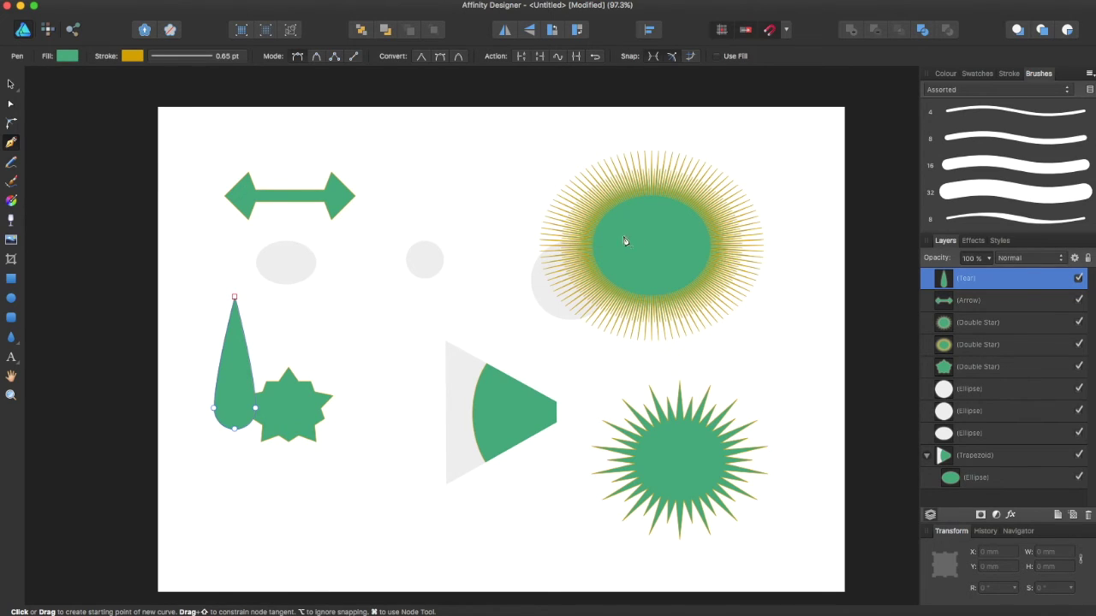
drag(641, 219, 584, 285)
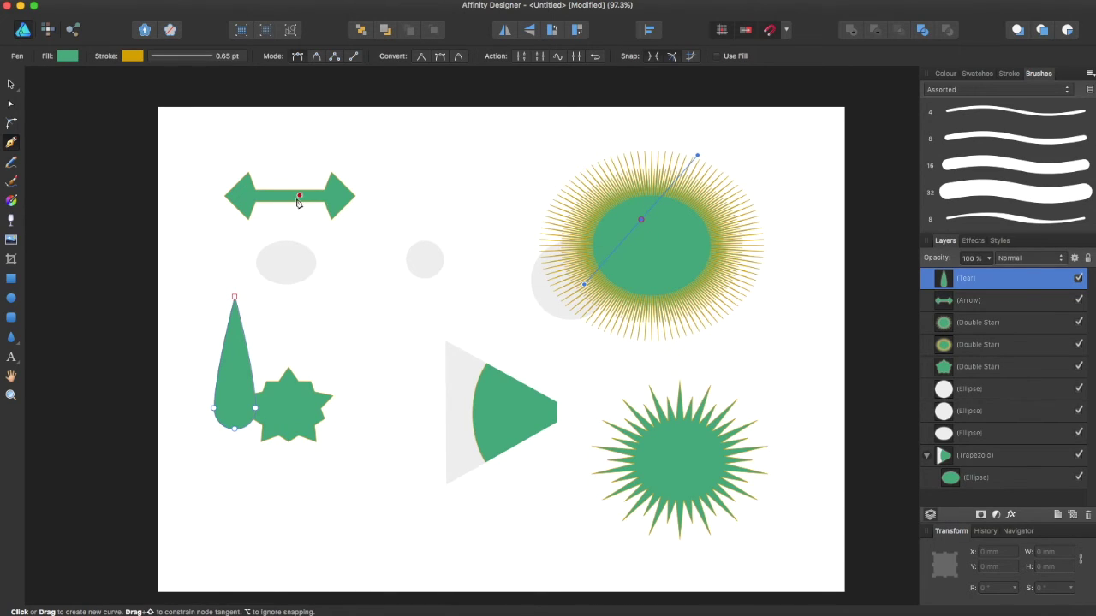
click(11, 83)
drag(237, 342, 393, 400)
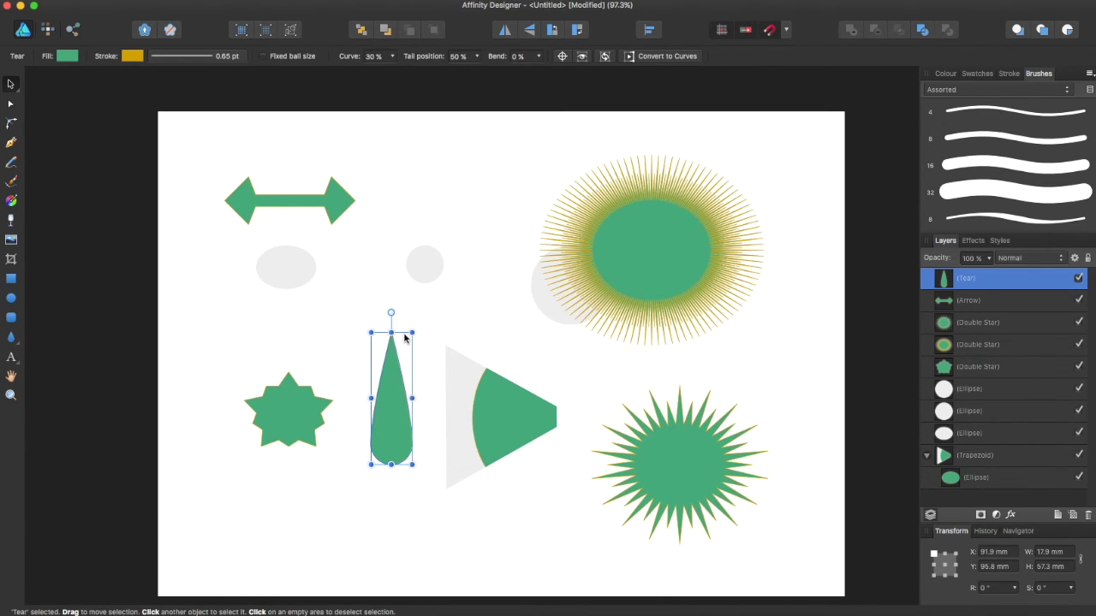
click(11, 357)
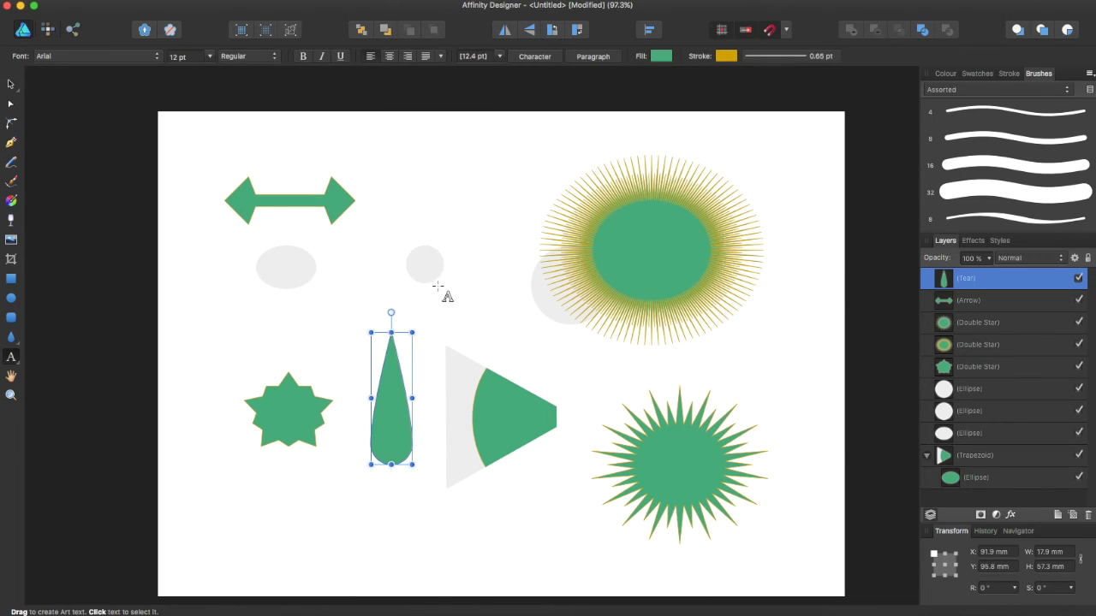
- Discard the empty text and enlarge the sunburst star to about 127.9 × 113.9 mm
drag(392, 380, 425, 419)
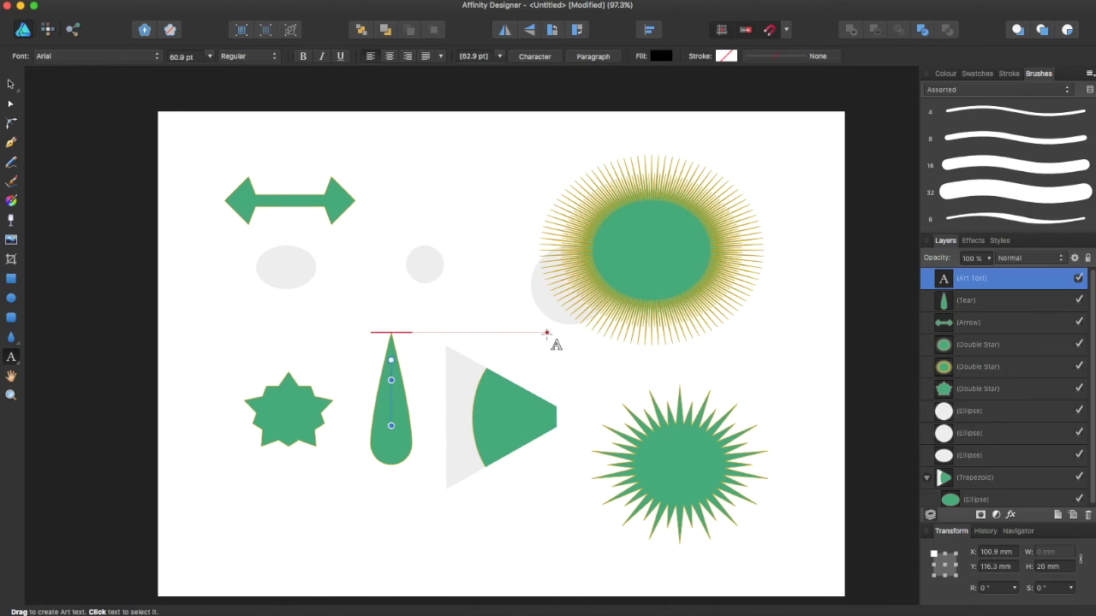
click(10, 83)
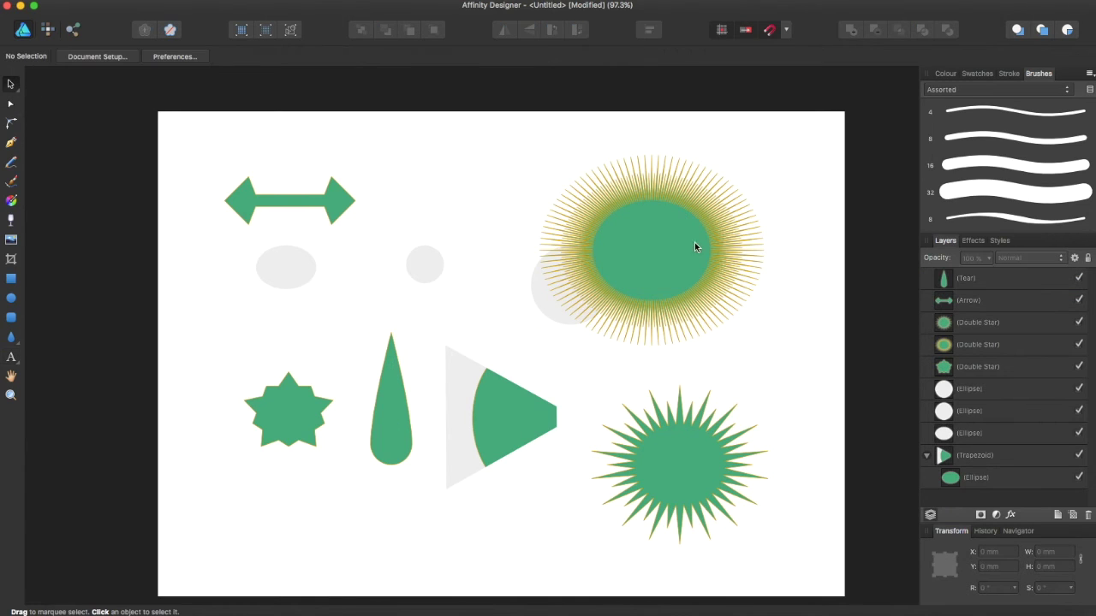
mouse_move(694, 243)
mouse_down()
mouse_move(680, 246)
mouse_move(683, 227)
mouse_up()
scroll(682, 239, up, 1)
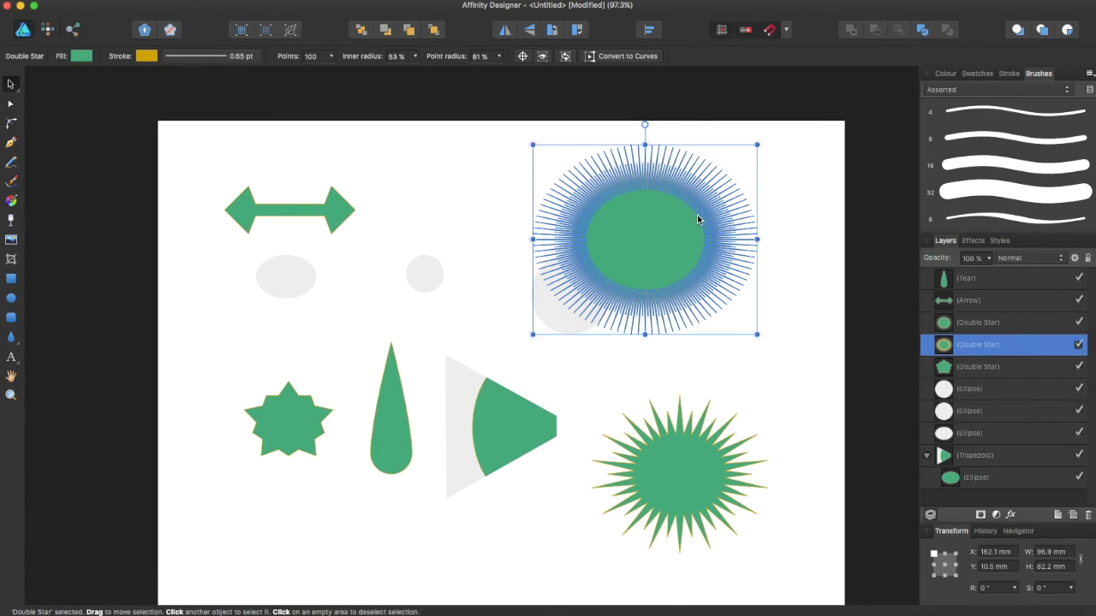
drag(756, 334, 830, 408)
click(481, 182)
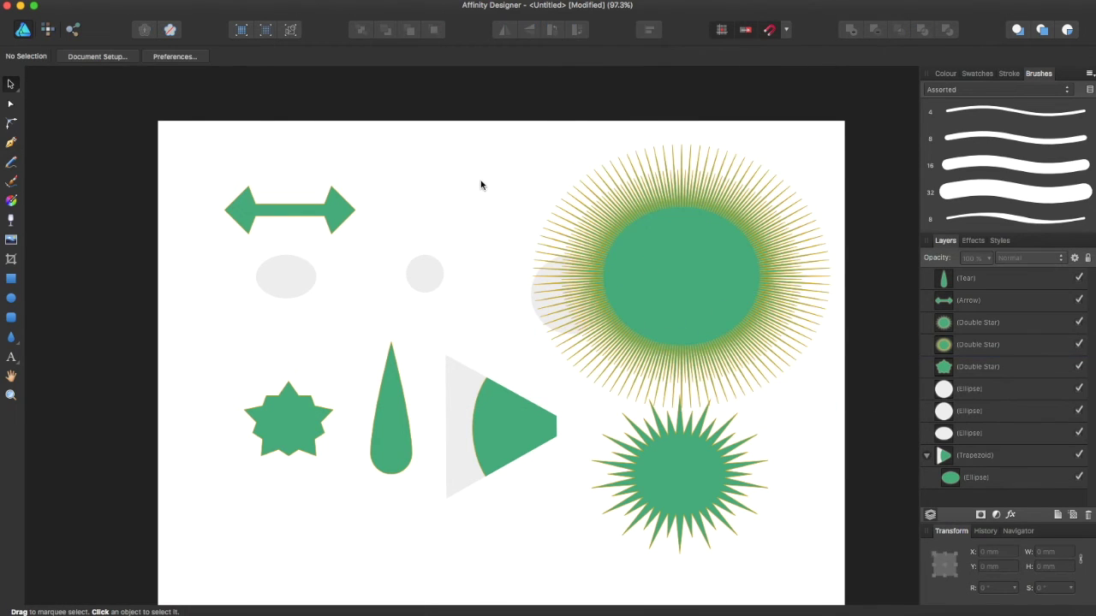
click(384, 274)
- Tuck the small grey circle under the grey ellipse, then draw two green circles near the top
drag(382, 274, 277, 307)
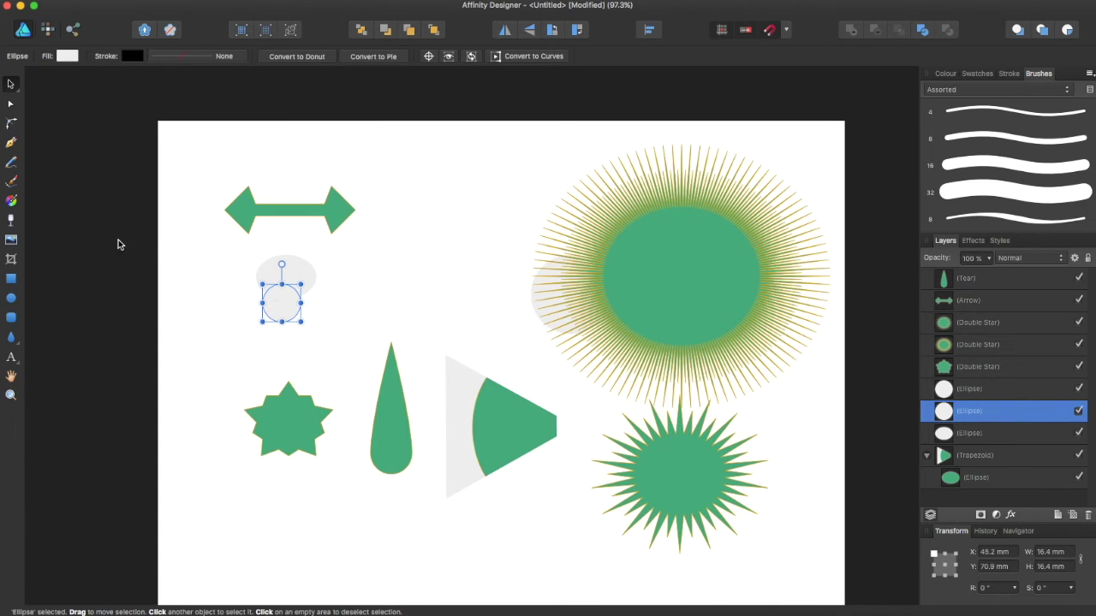
click(10, 297)
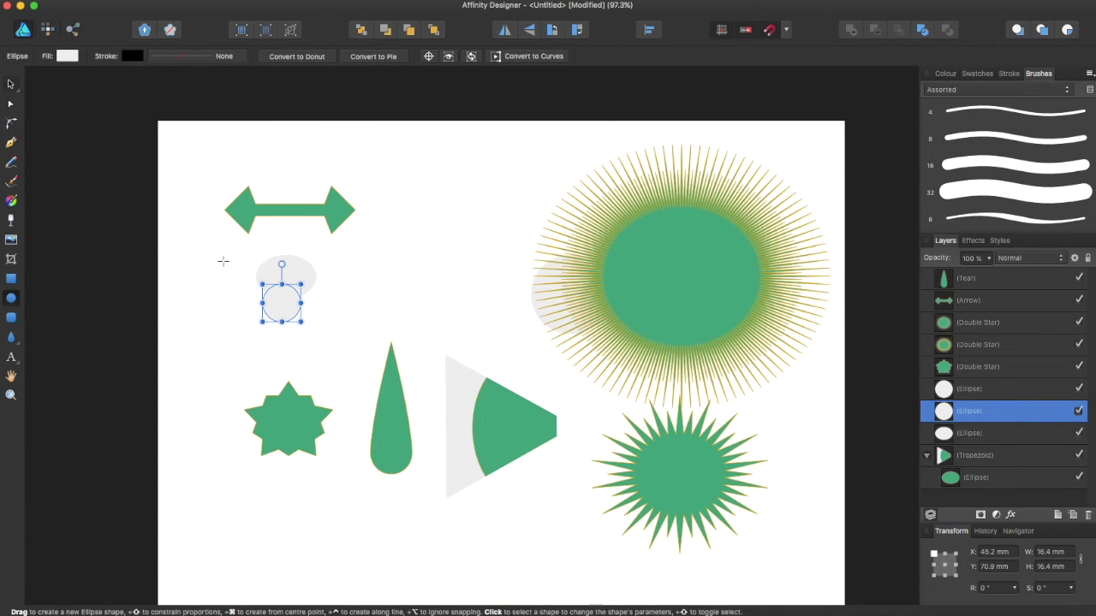
drag(422, 145, 478, 202)
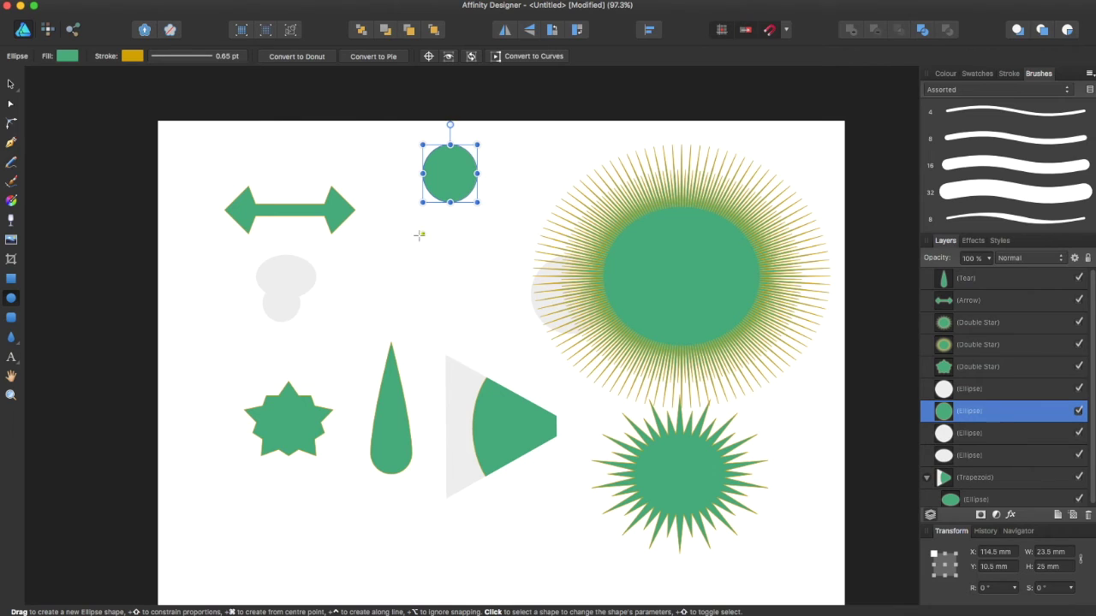
mouse_move(422, 224)
mouse_down()
mouse_move(489, 256)
mouse_move(491, 311)
mouse_move(441, 255)
mouse_move(538, 333)
mouse_up()
- Stack the green circles smallest to largest into a snowman column at top centre
click(10, 84)
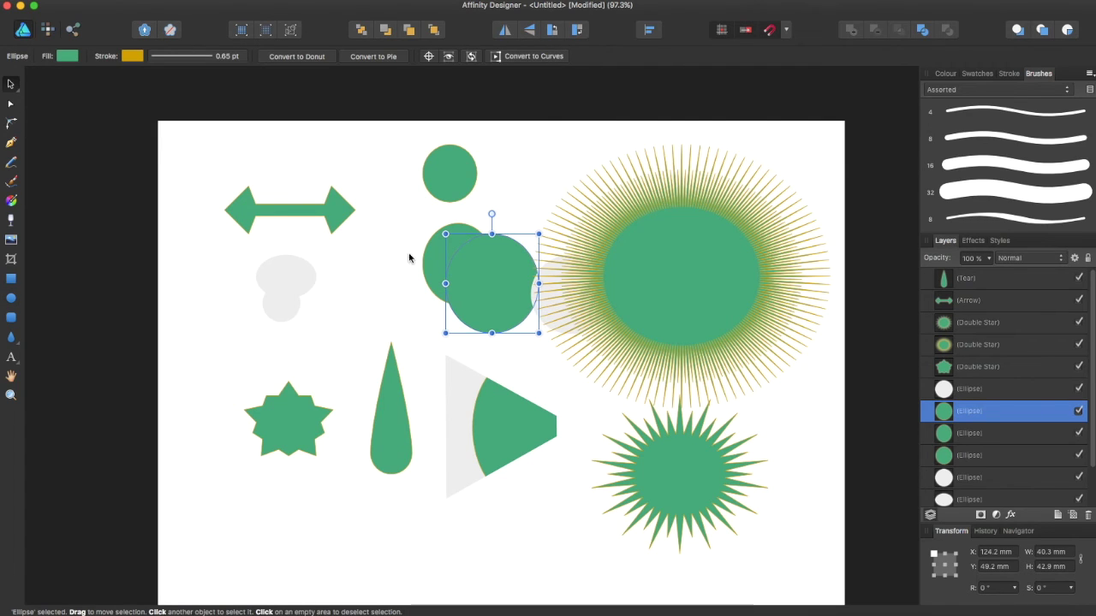
drag(487, 269, 443, 326)
drag(462, 270, 447, 231)
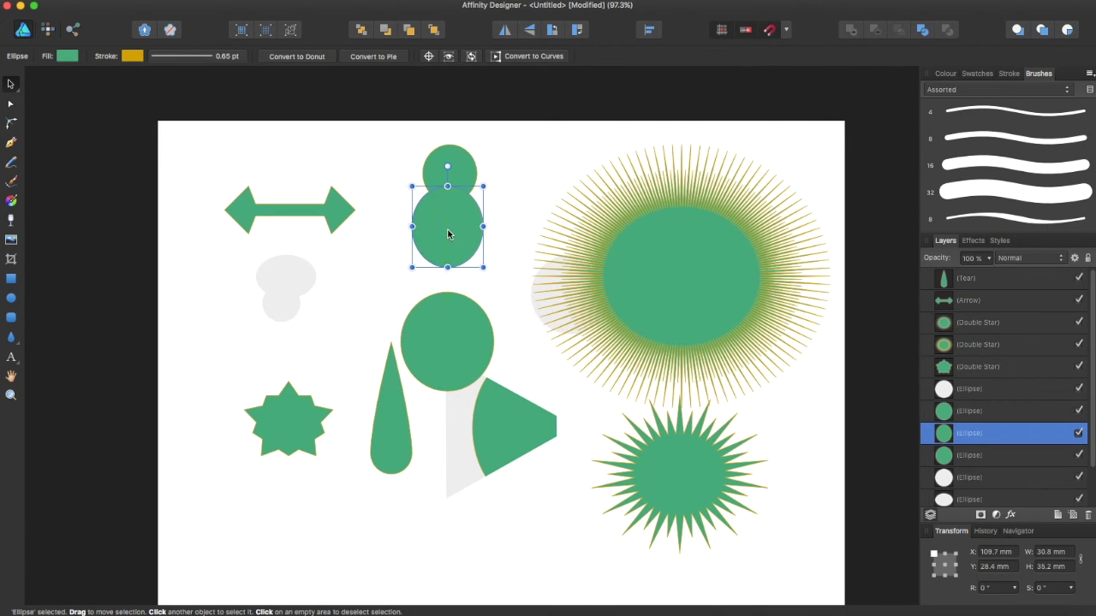
drag(454, 350, 449, 284)
click(401, 336)
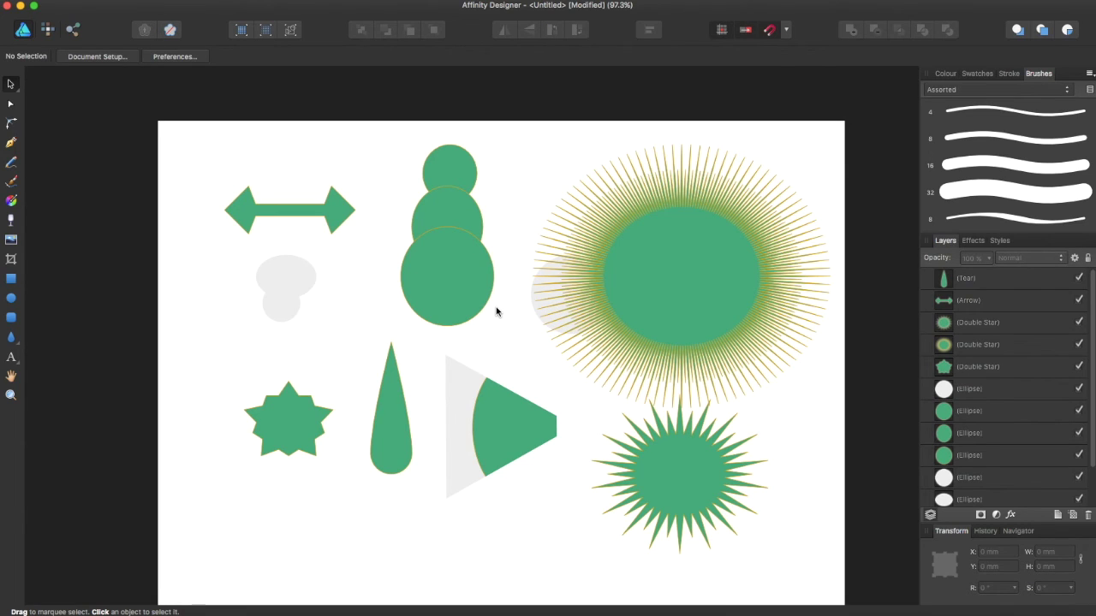
- Nudge the double arrow slightly right and up, then open the extra shape tools list
mouse_move(307, 207)
mouse_down()
mouse_move(339, 200)
mouse_move(287, 200)
mouse_move(289, 211)
mouse_move(301, 202)
mouse_move(326, 225)
mouse_move(270, 196)
mouse_move(361, 192)
mouse_move(310, 194)
mouse_up()
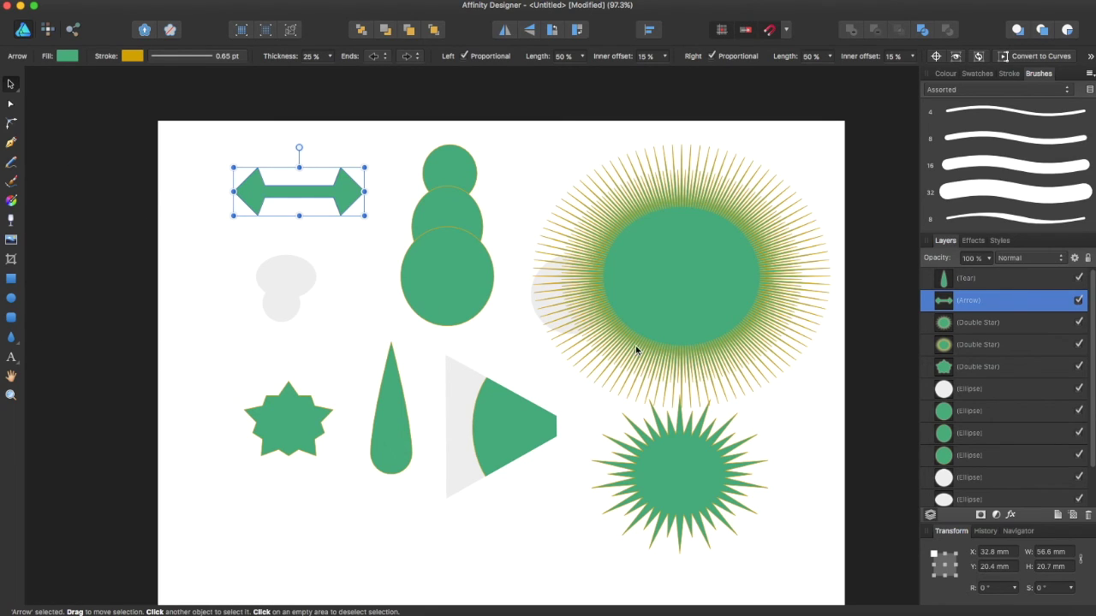
click(11, 338)
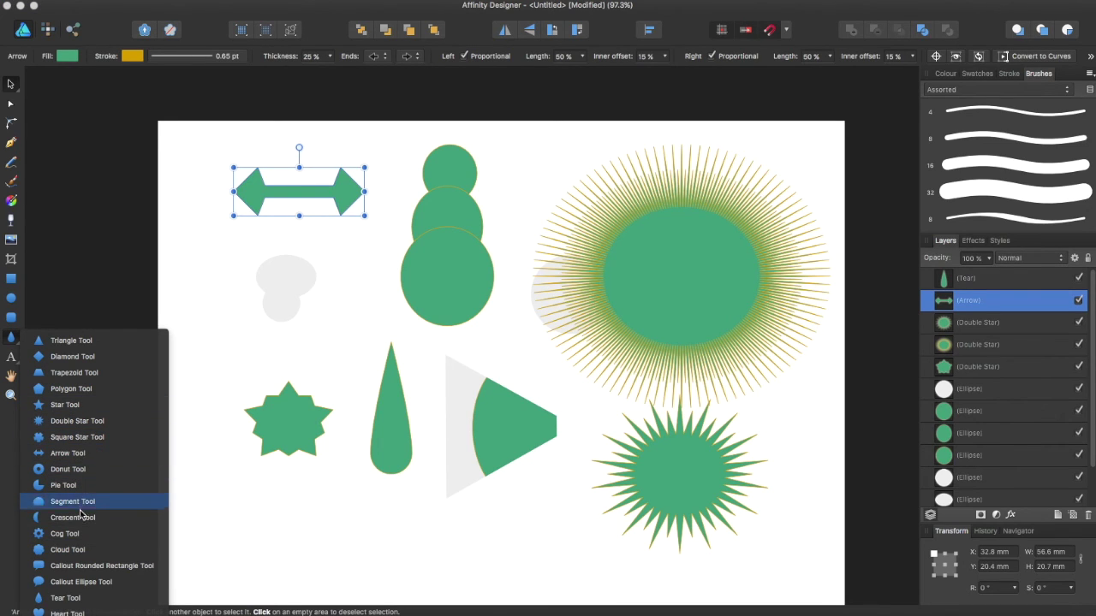
- Draw a green rounded-rectangle speech callout and move it onto the tear's tip
click(79, 566)
drag(187, 344, 287, 425)
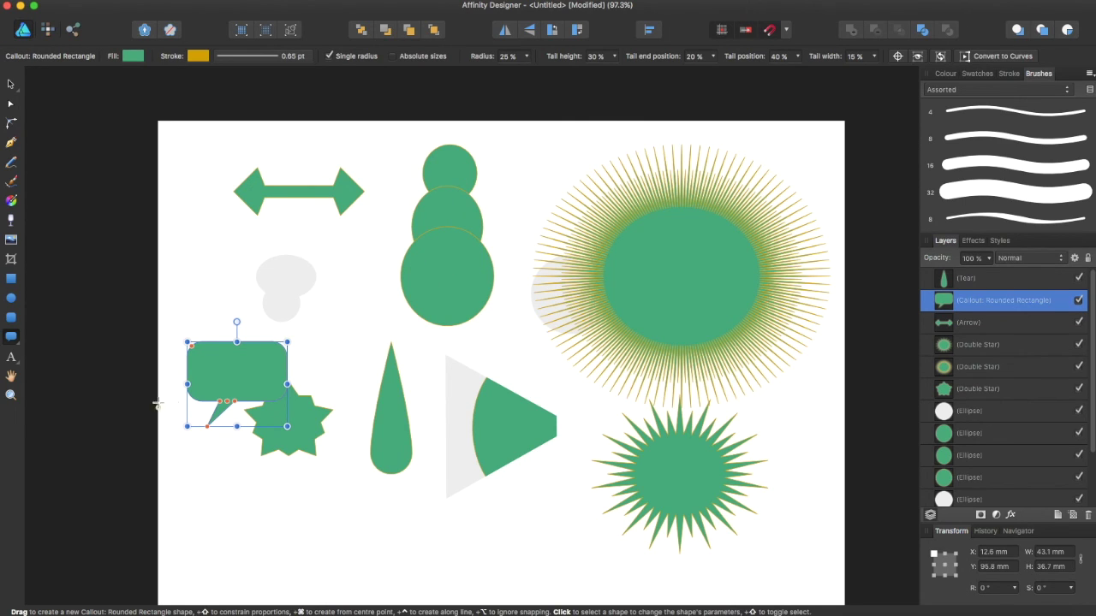
click(10, 83)
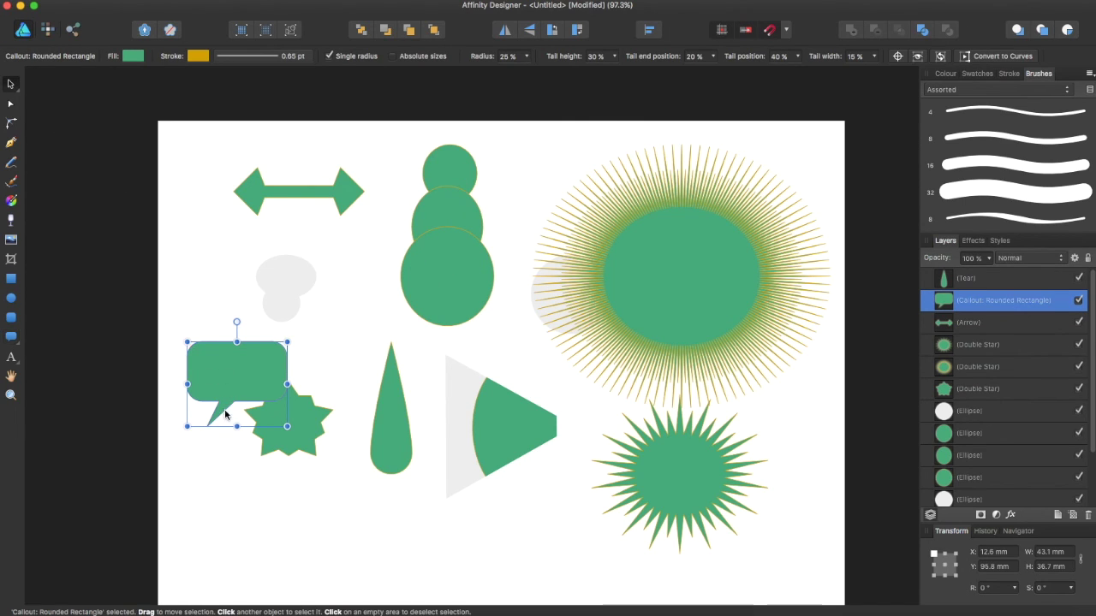
drag(236, 381, 363, 334)
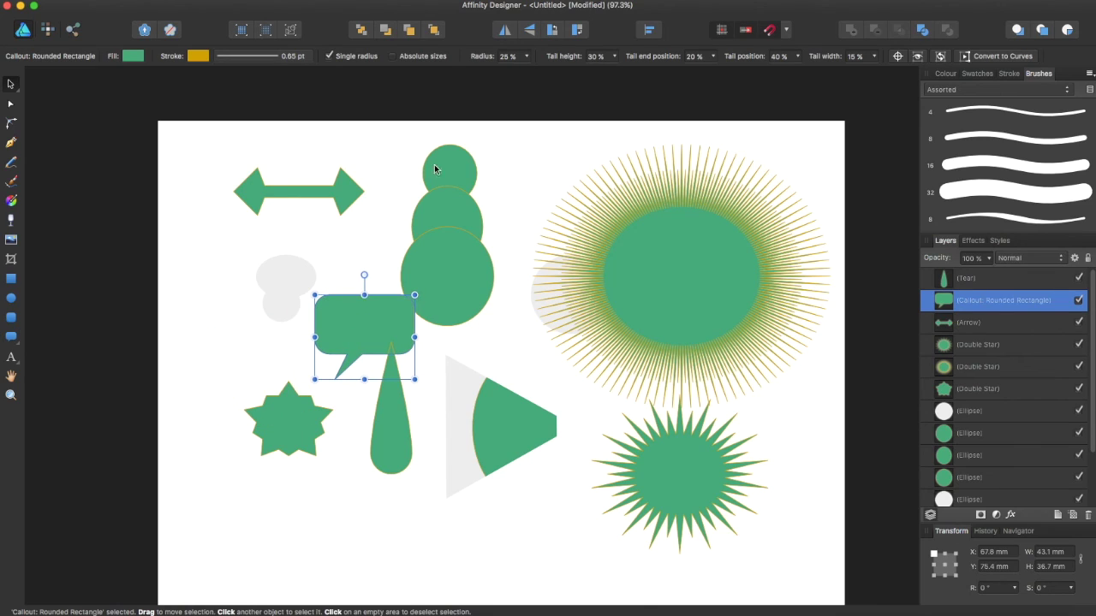
- Try the flip and rotate buttons, leaving the callout upright and tail-down, then bring it to front
click(503, 32)
click(525, 35)
click(535, 32)
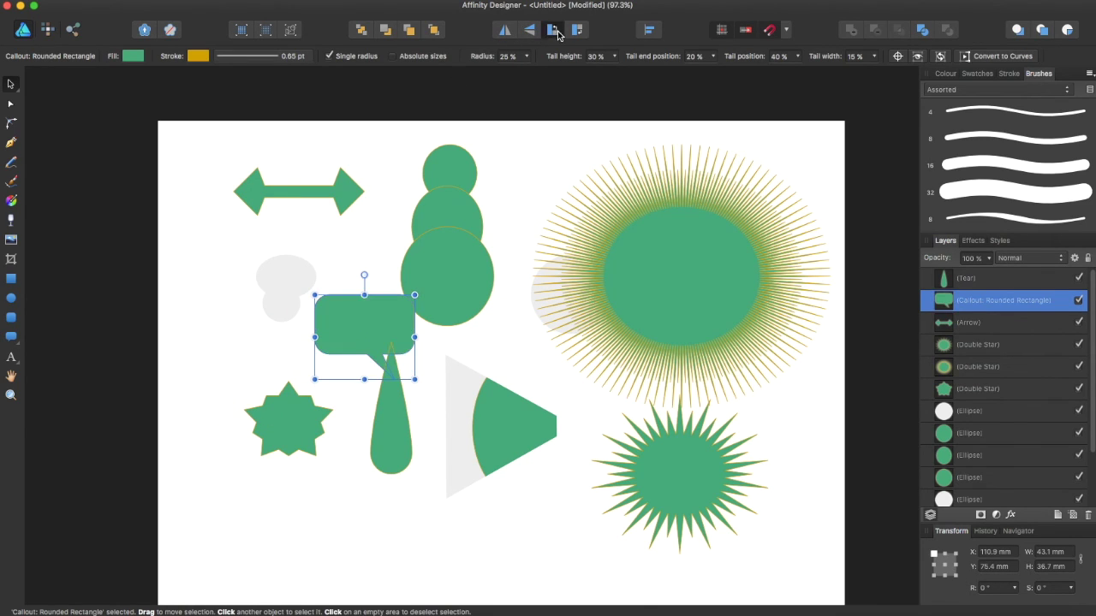
click(552, 31)
click(576, 31)
click(408, 32)
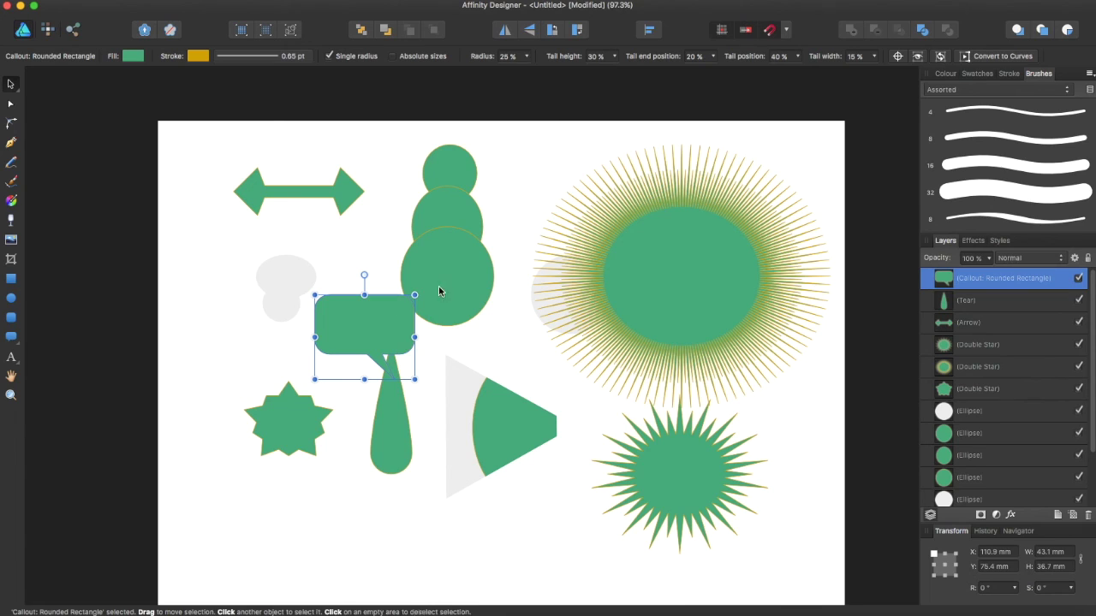
- Drag the callout up-left to about X 71.1 mm, Y 60.8 mm, covering the grey ellipses
drag(365, 340, 272, 305)
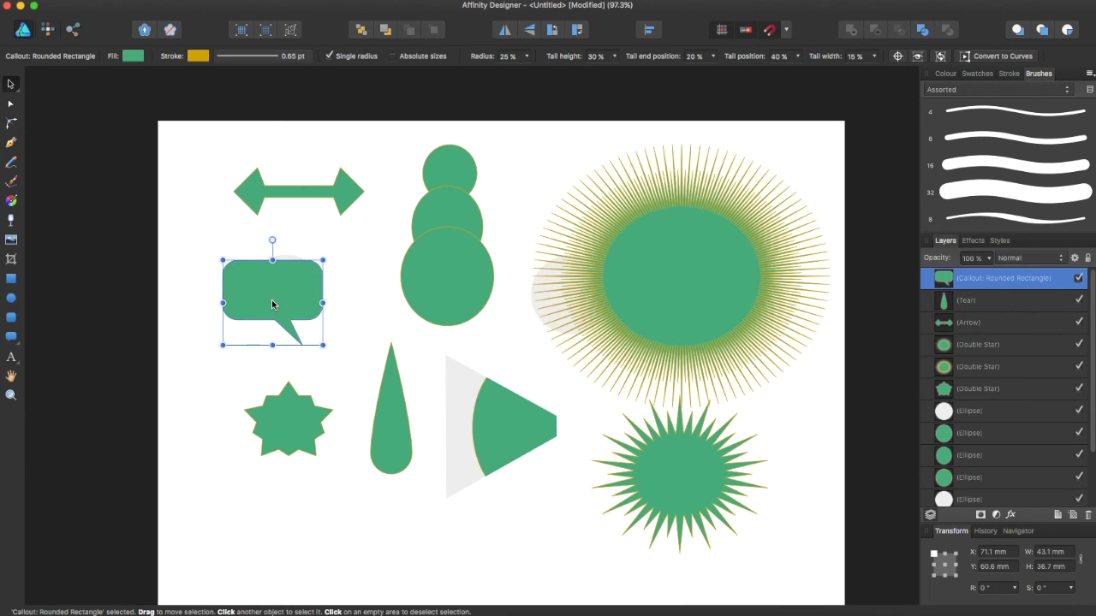